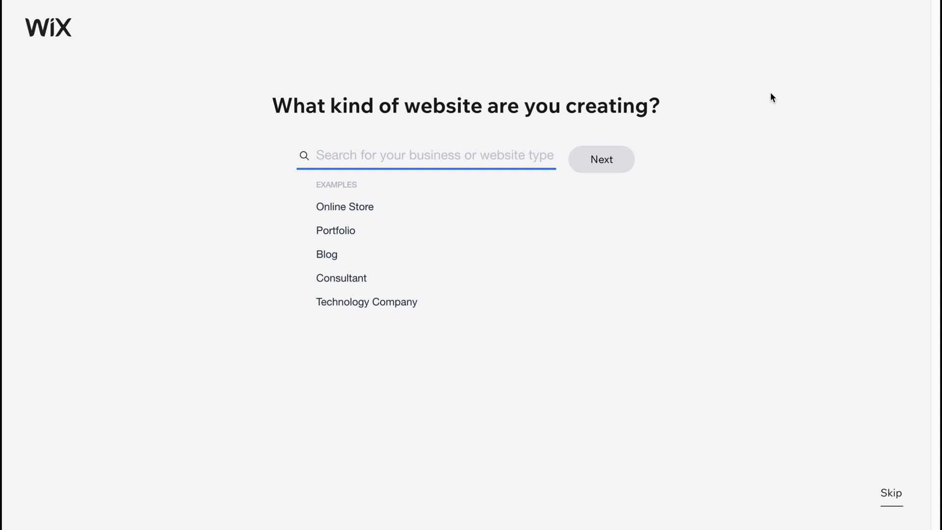
Step: Search 'yoga', choose 'Online Yoga Class' as the website type, and continue
{"action": "type", "text": "yoga"}
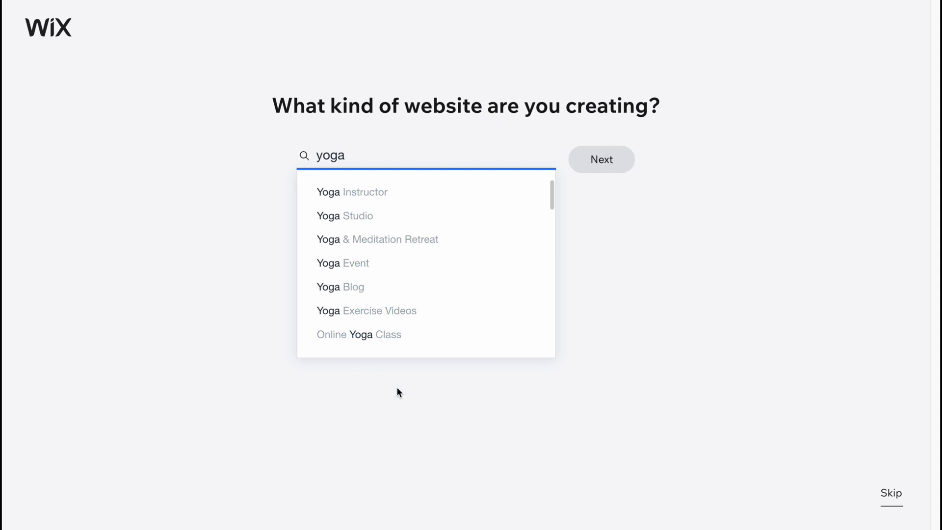
{"action": "left_click", "coordinate": [363, 337]}
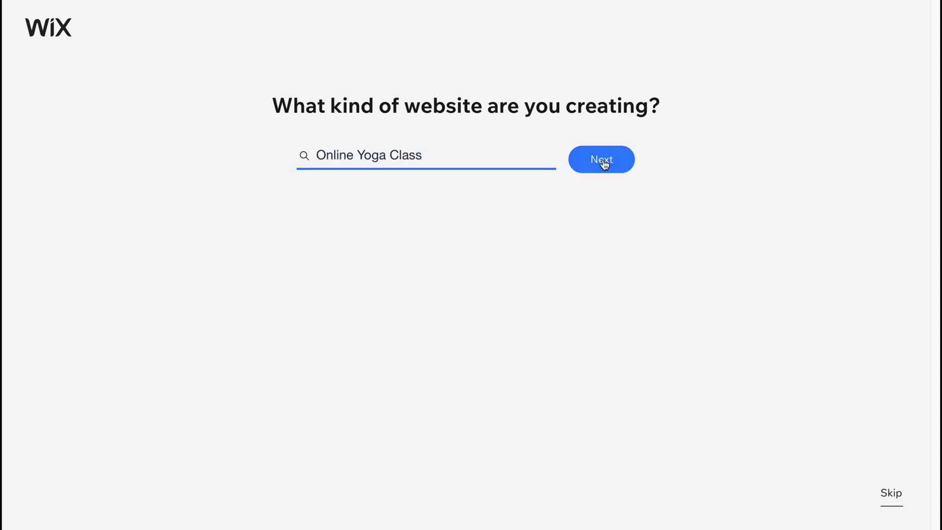
{"action": "left_click", "coordinate": [572, 153]}
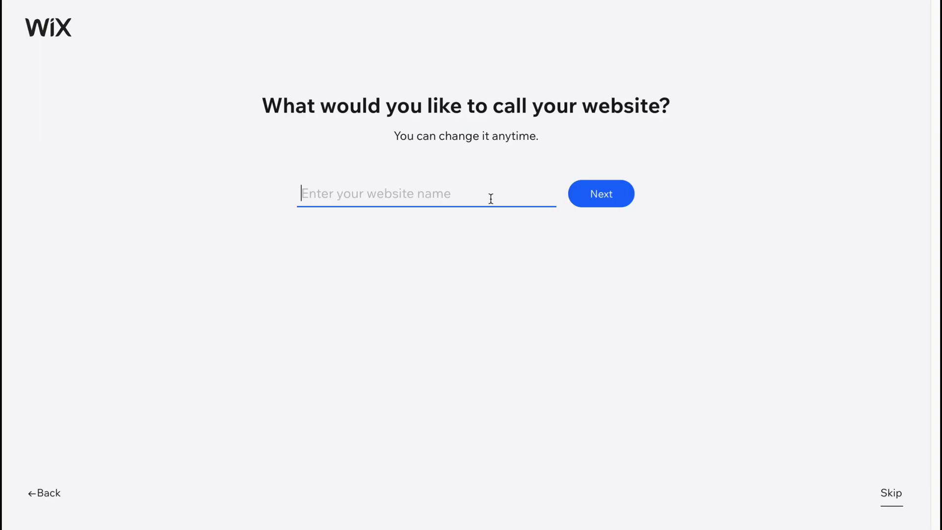
Step: Name the website 'yoga school' and continue to the next setup step
{"action": "type", "text": "yoga "}
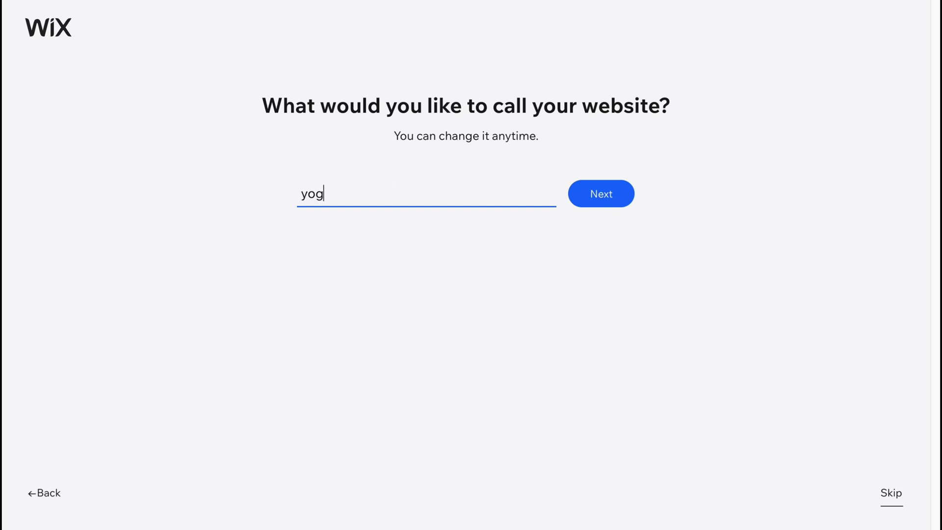
{"action": "type", "text": "school"}
{"action": "left_click", "coordinate": [609, 192]}
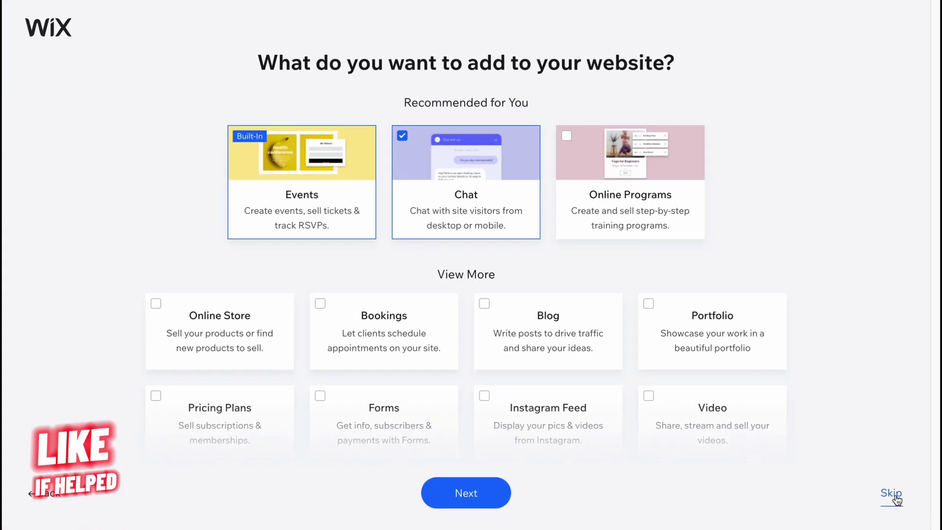
Step: Skip adding features so the Online Yoga Class template results appear
{"action": "left_click", "coordinate": [897, 499]}
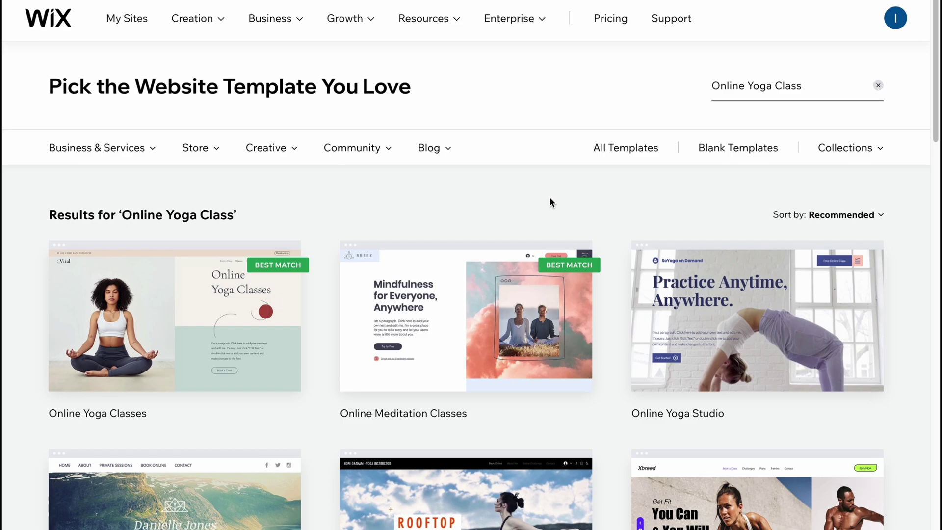
Step: Browse the template results on page 2, then return to page 1
{"action": "scroll", "coordinate": [475, 211], "scroll_direction": "down", "scroll_amount": 12}
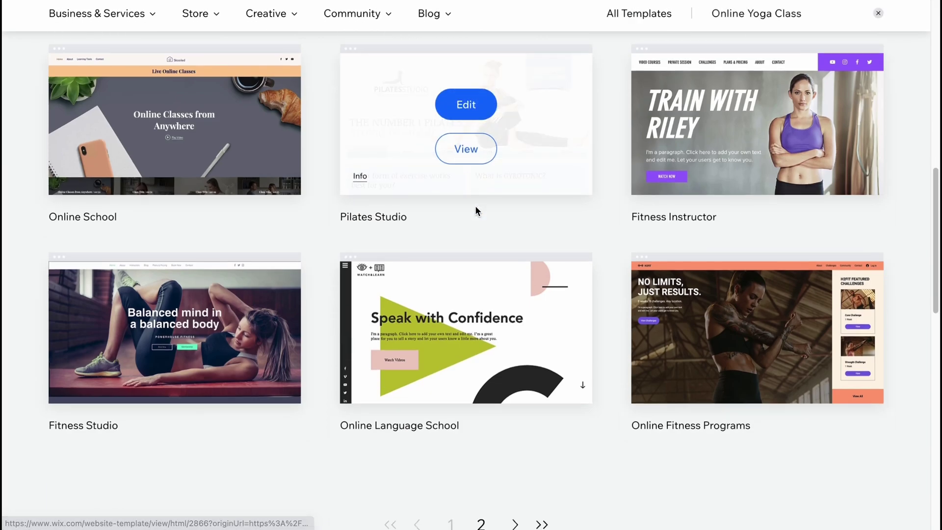
{"action": "scroll", "coordinate": [475, 208], "scroll_direction": "down", "scroll_amount": 3}
{"action": "left_click", "coordinate": [481, 372]}
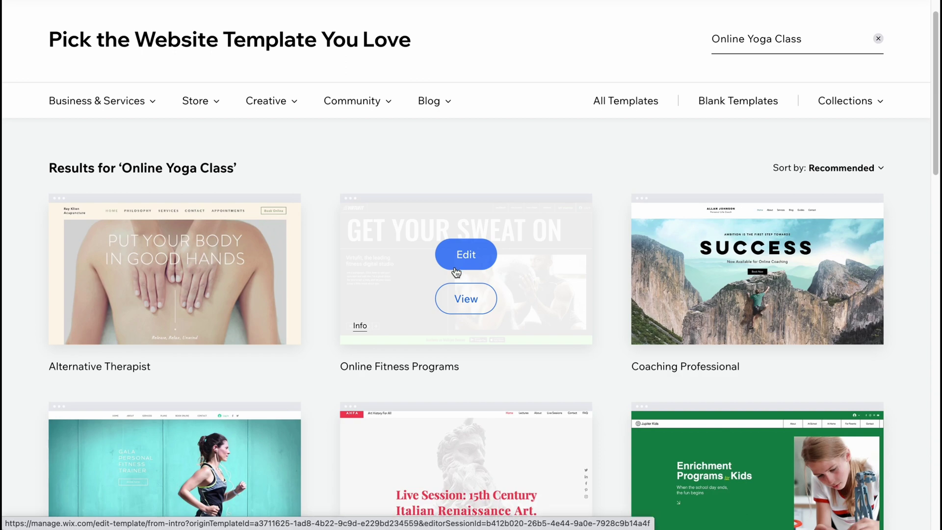
{"action": "scroll", "coordinate": [426, 290], "scroll_direction": "down", "scroll_amount": 1}
{"action": "scroll", "coordinate": [426, 290], "scroll_direction": "down", "scroll_amount": 5}
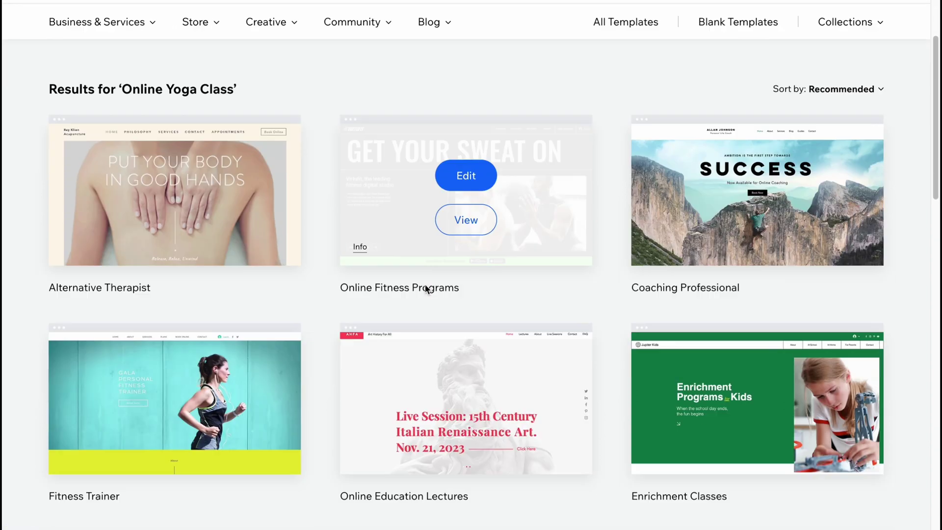
{"action": "scroll", "coordinate": [452, 273], "scroll_direction": "down", "scroll_amount": 3}
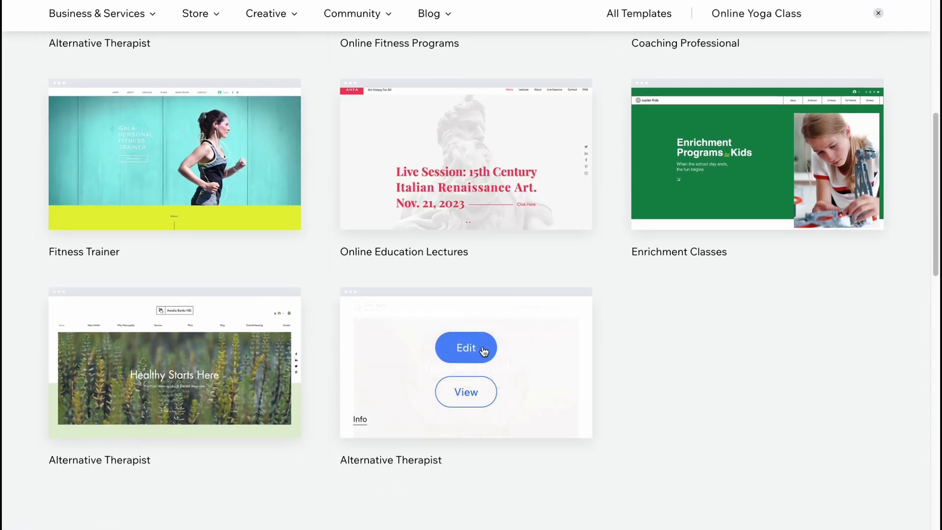
{"action": "left_click", "coordinate": [449, 447]}
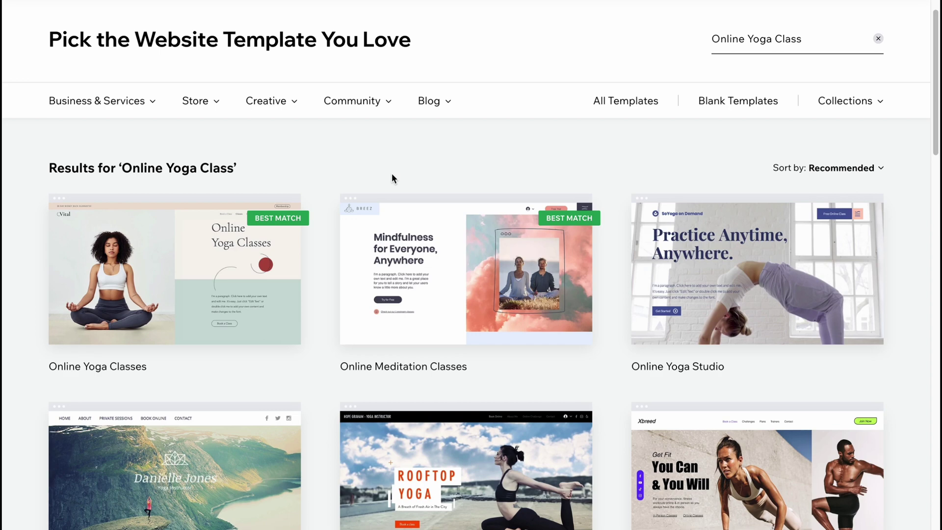
Step: Open the live preview of the Breez Online Meditation Classes template
{"action": "scroll", "coordinate": [398, 211], "scroll_direction": "down", "scroll_amount": 3}
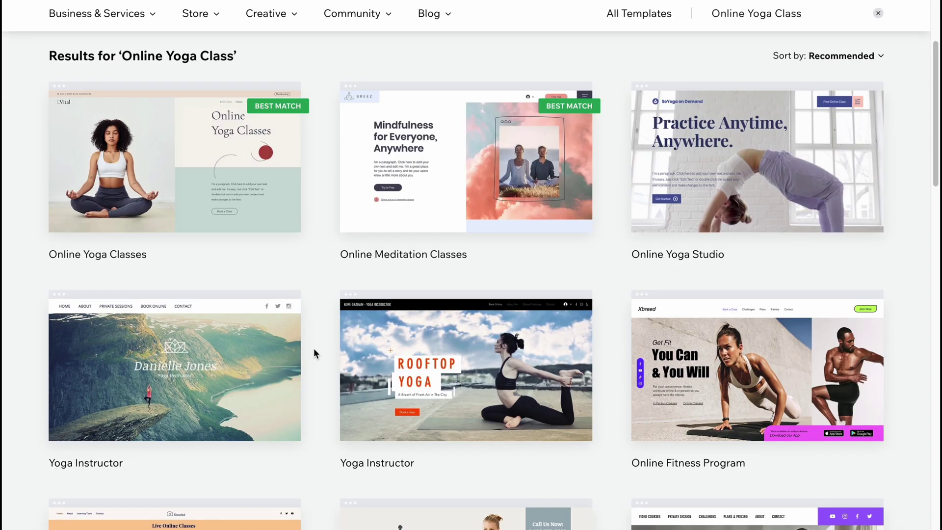
{"action": "mouse_move", "coordinate": [418, 143]}
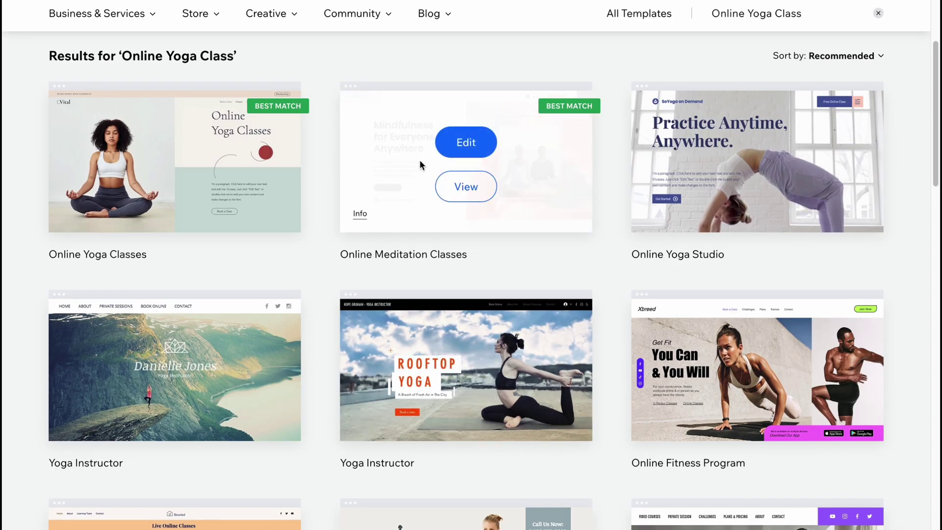
{"action": "left_click", "coordinate": [455, 187]}
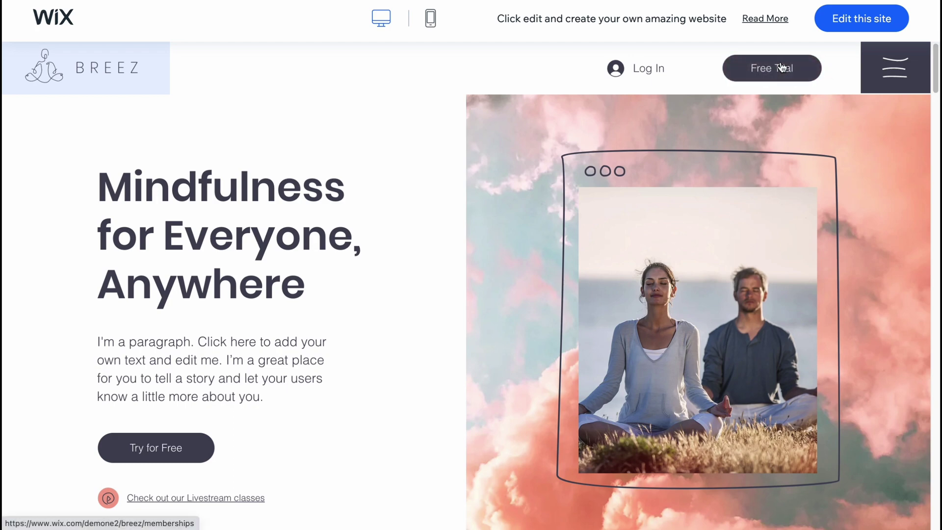
Step: Review the Breez template preview on desktop, then in its mobile phone layout
{"action": "scroll", "coordinate": [587, 311], "scroll_direction": "down", "scroll_amount": 15}
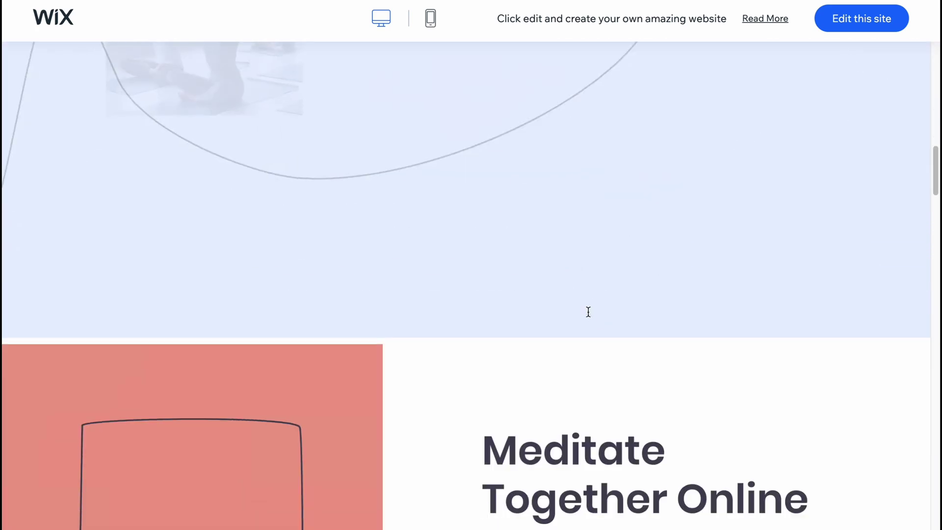
{"action": "scroll", "coordinate": [588, 313], "scroll_direction": "down", "scroll_amount": 20}
{"action": "scroll", "coordinate": [585, 304], "scroll_direction": "up", "scroll_amount": 15}
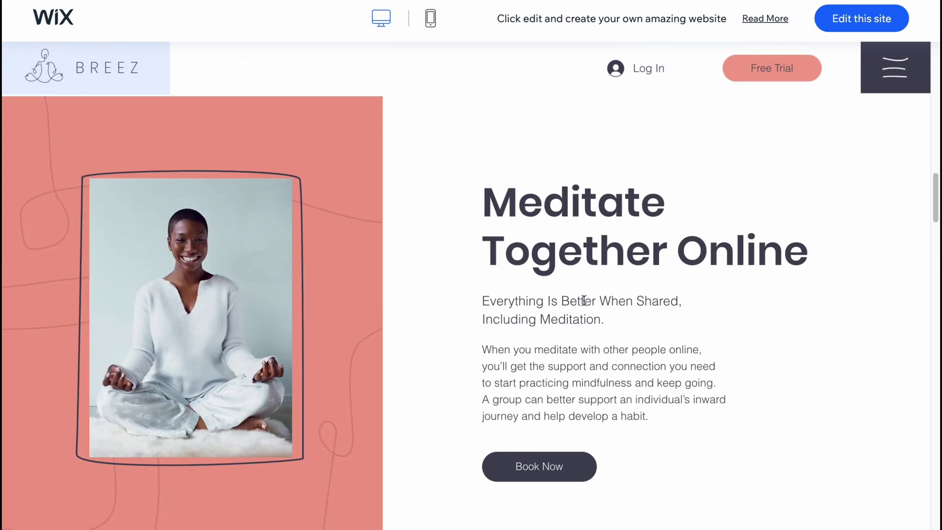
{"action": "scroll", "coordinate": [583, 300], "scroll_direction": "up", "scroll_amount": 10}
{"action": "left_click", "coordinate": [431, 21]}
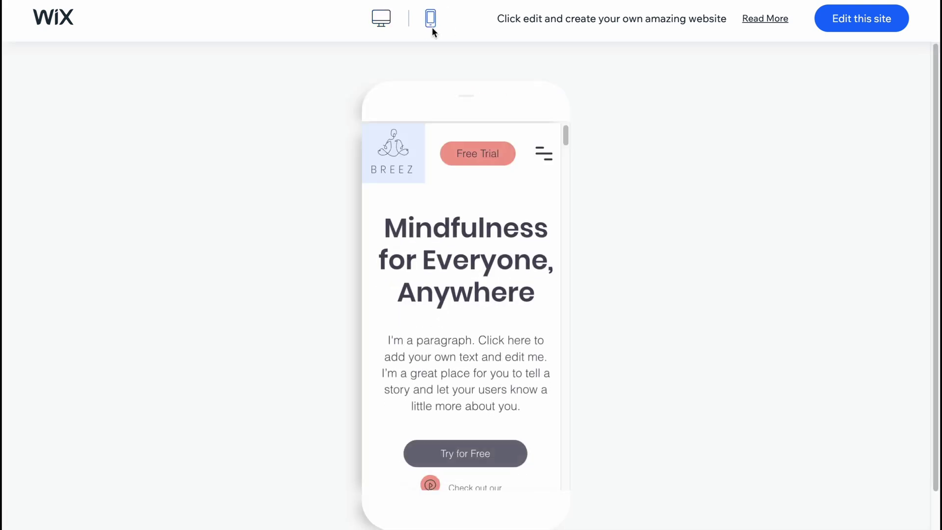
{"action": "scroll", "coordinate": [469, 249], "scroll_direction": "down", "scroll_amount": 10}
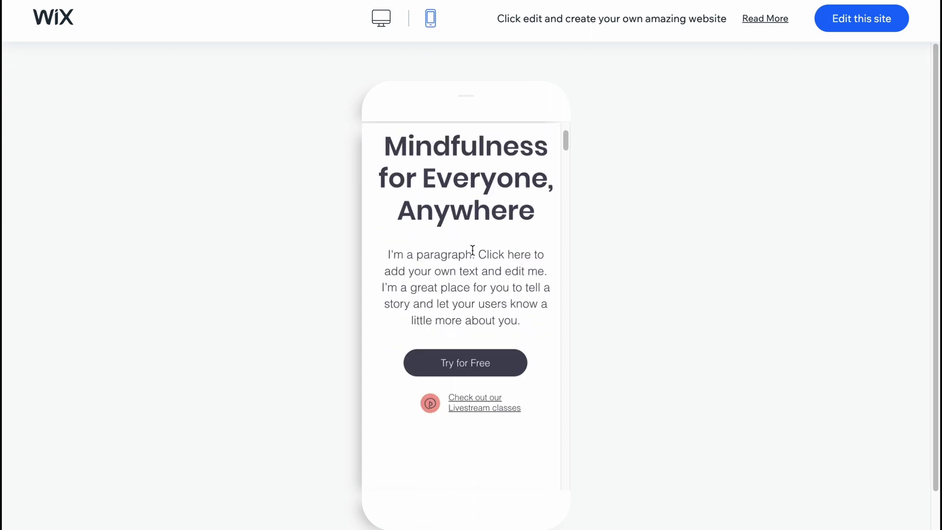
{"action": "scroll", "coordinate": [466, 248], "scroll_direction": "down", "scroll_amount": 5}
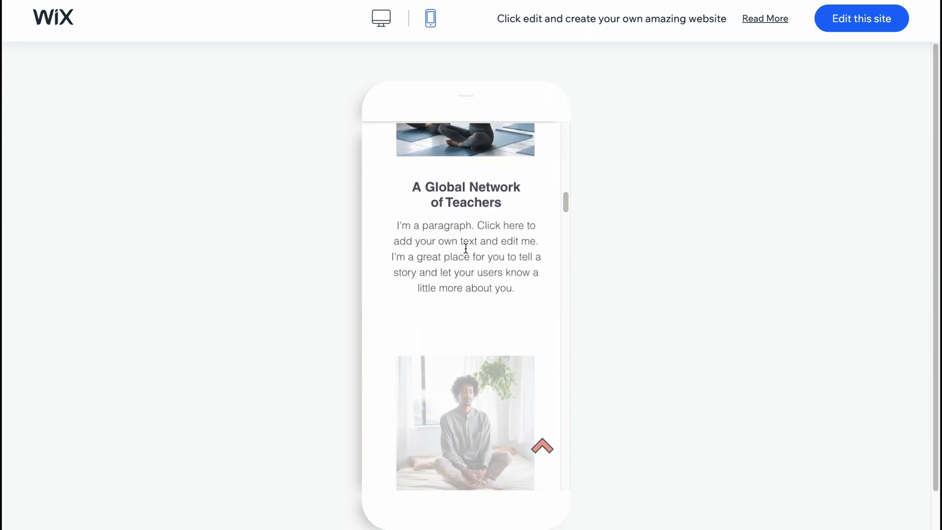
{"action": "scroll", "coordinate": [466, 248], "scroll_direction": "up", "scroll_amount": 15}
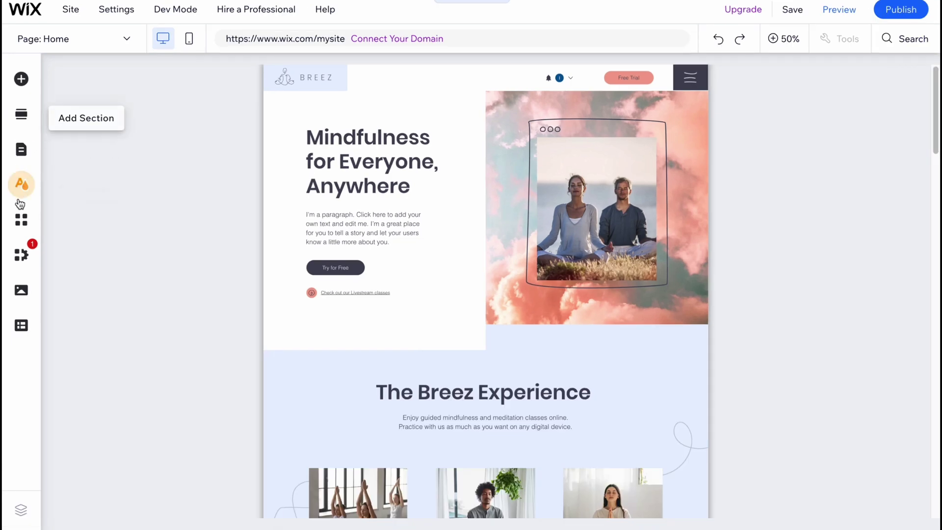
Step: Open the Site Design panel for the Breez template in the editor
{"action": "left_click", "coordinate": [20, 188]}
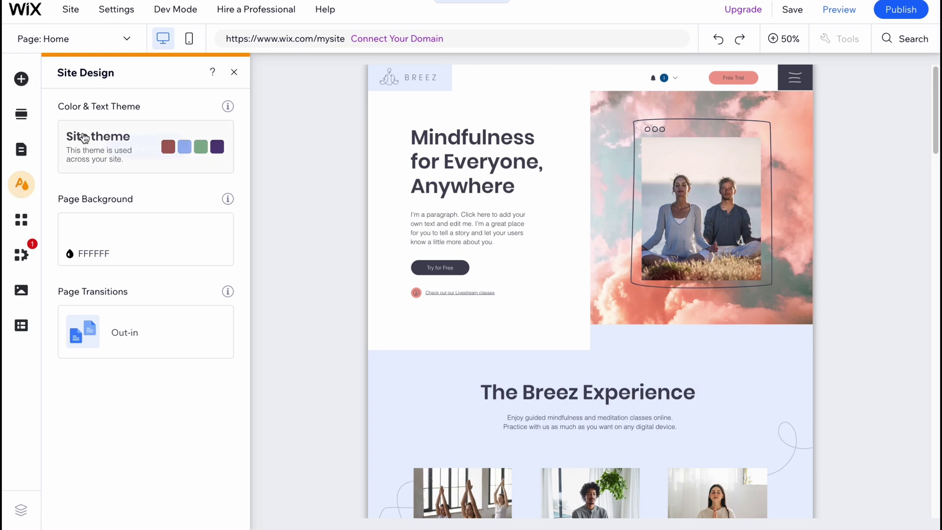
Step: Preview the Energetic, Retro vibrant, Dynamic, Technical, Nostalgic and Natural colour themes
{"action": "mouse_move", "coordinate": [133, 140]}
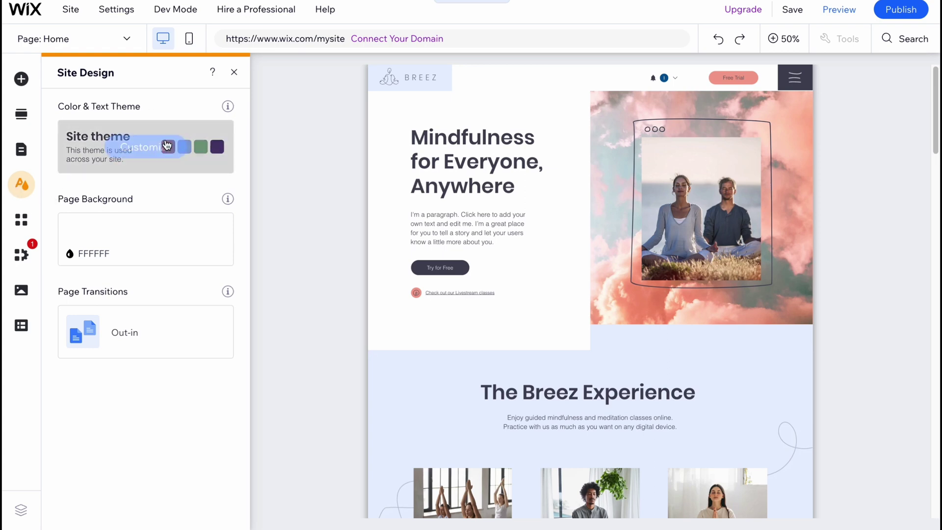
{"action": "left_click", "coordinate": [137, 151]}
{"action": "left_click", "coordinate": [186, 254]}
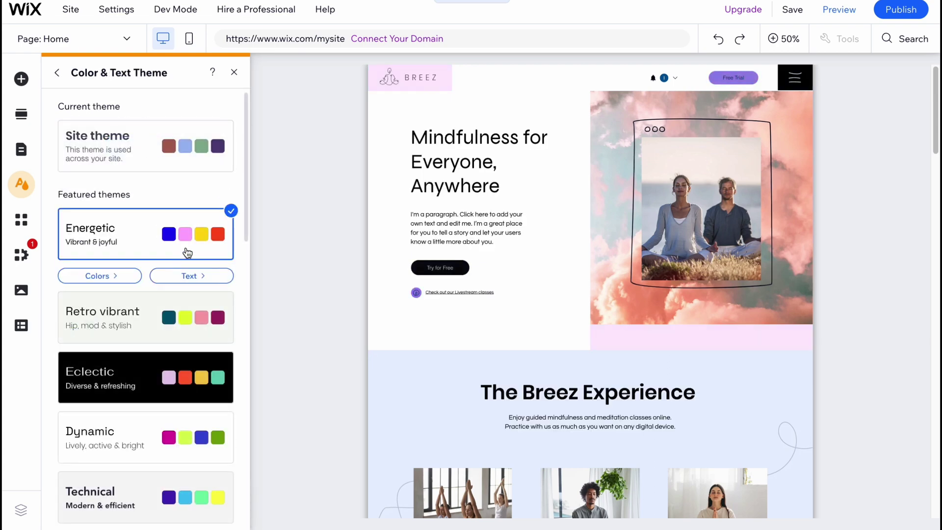
{"action": "left_click", "coordinate": [173, 309]}
{"action": "scroll", "coordinate": [189, 332], "scroll_direction": "down", "scroll_amount": 1}
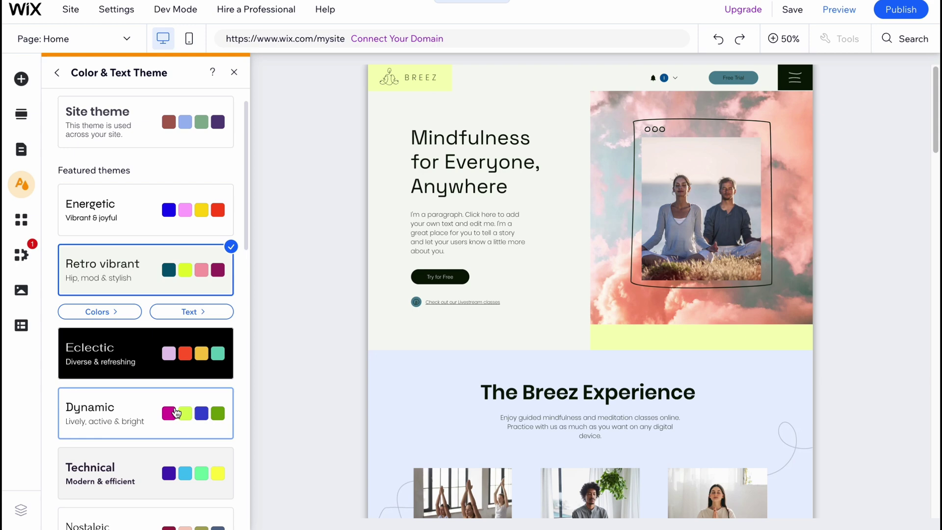
{"action": "left_click", "coordinate": [196, 395]}
{"action": "scroll", "coordinate": [228, 343], "scroll_direction": "down", "scroll_amount": 5}
{"action": "left_click", "coordinate": [174, 245]}
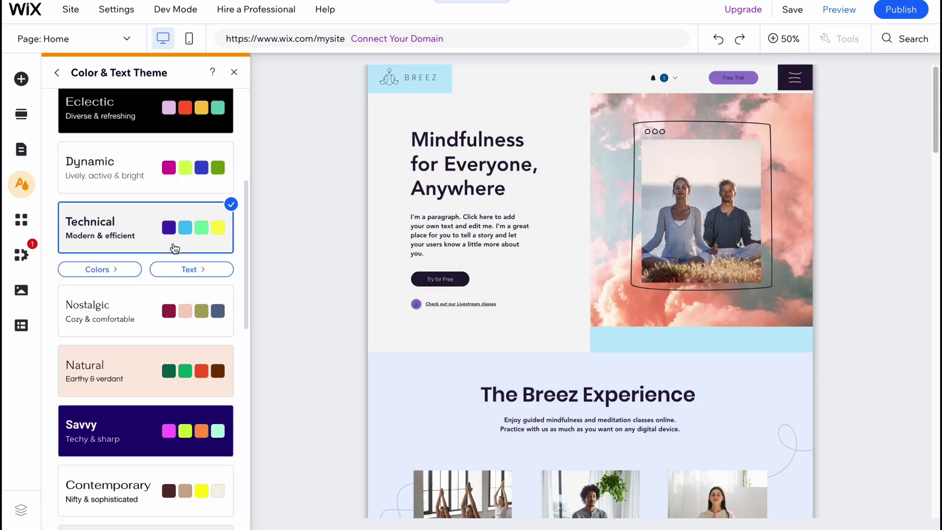
{"action": "left_click", "coordinate": [162, 316]}
{"action": "left_click", "coordinate": [179, 373]}
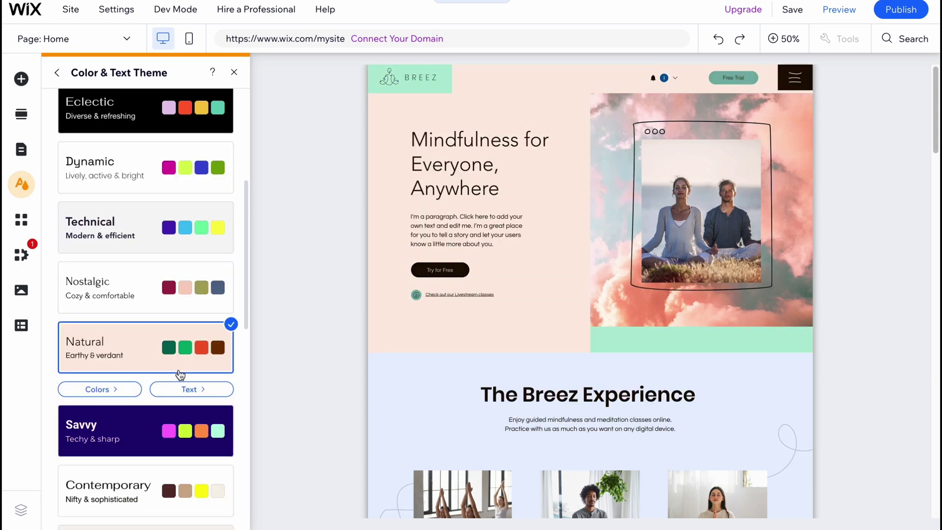
Step: Compare the Savvy, Contemporary, Warm and Nostalgic themes, then settle on Natural
{"action": "scroll", "coordinate": [172, 344], "scroll_direction": "down", "scroll_amount": 3}
{"action": "left_click", "coordinate": [163, 322]}
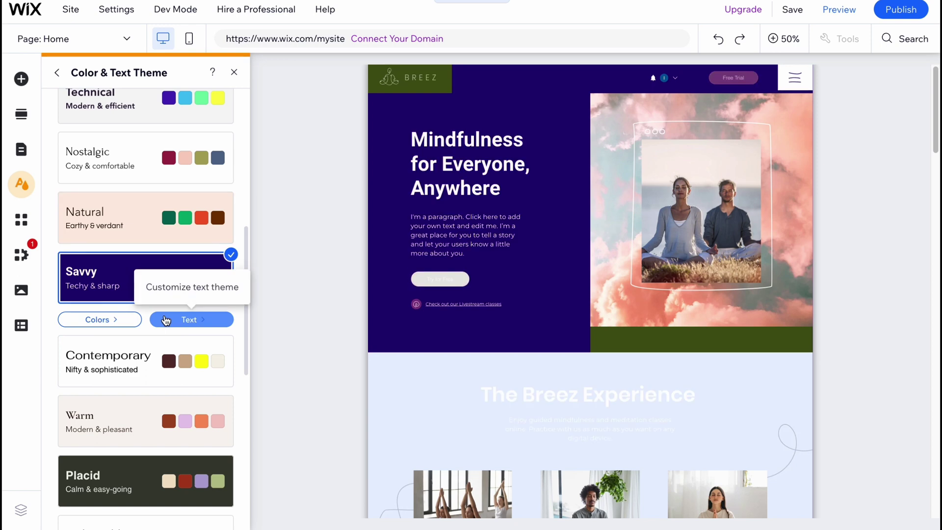
{"action": "left_click", "coordinate": [164, 357]}
{"action": "left_click", "coordinate": [143, 220]}
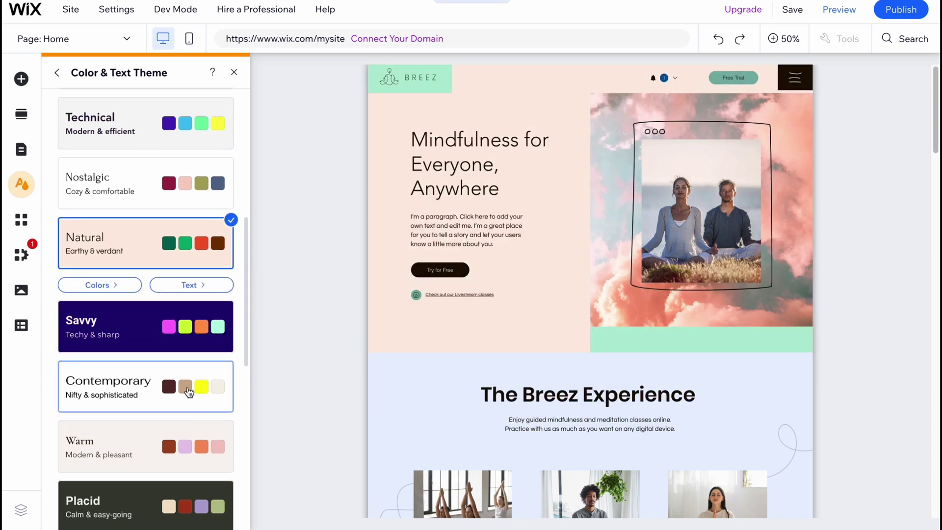
{"action": "left_click", "coordinate": [176, 450]}
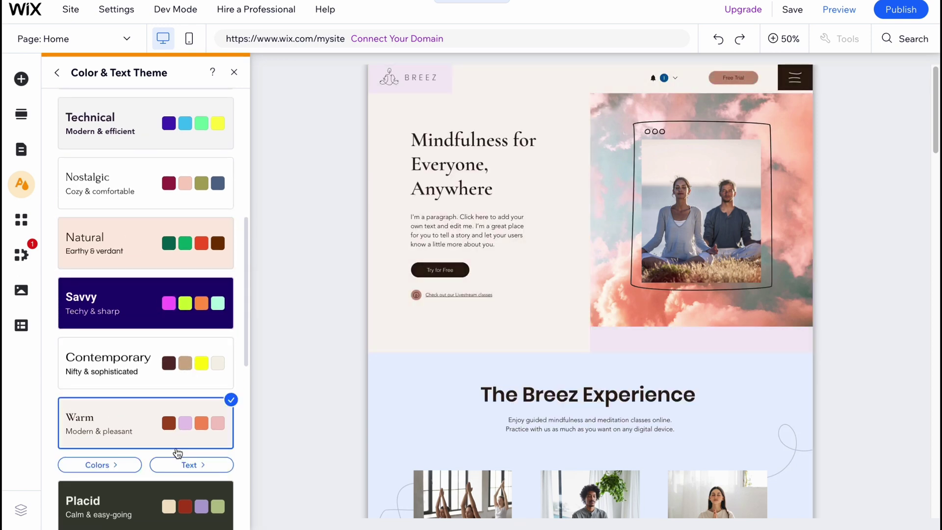
{"action": "left_click", "coordinate": [180, 257]}
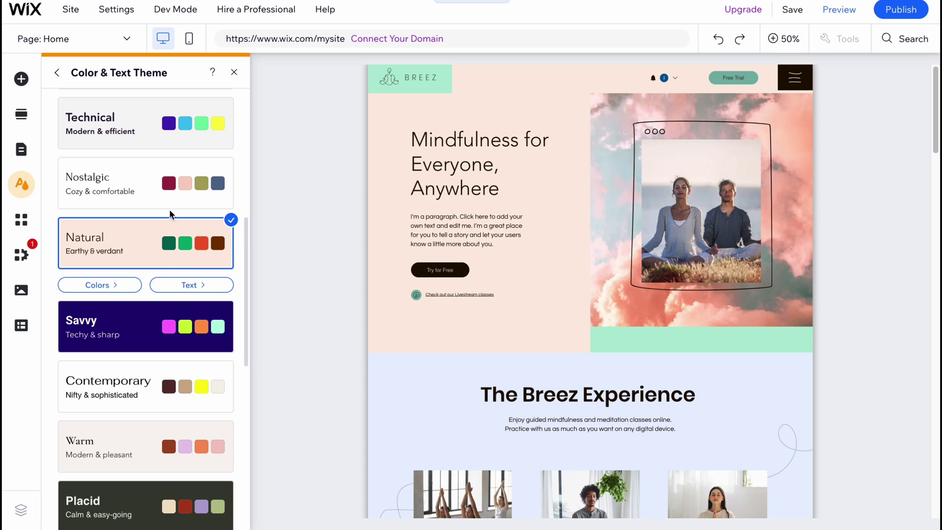
{"action": "left_click", "coordinate": [163, 179]}
{"action": "left_click", "coordinate": [157, 255]}
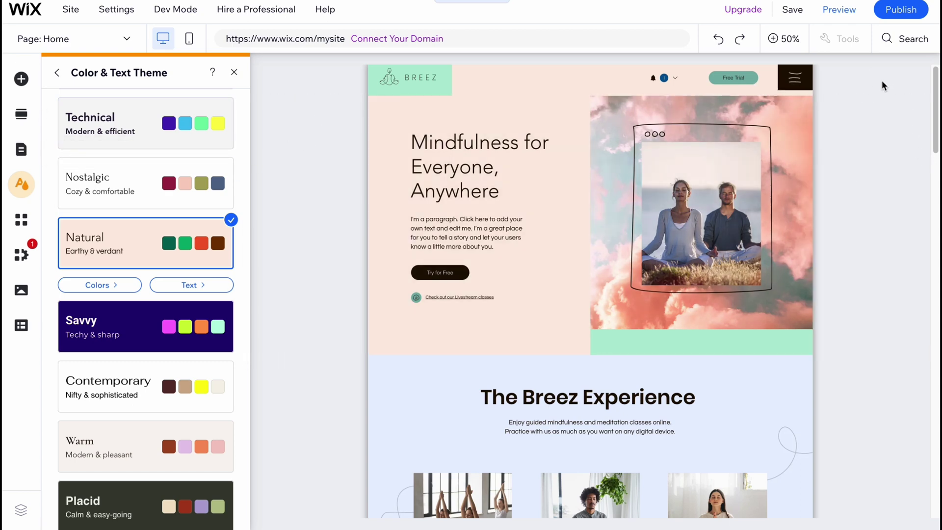
Step: Close the theme choices, zoom the page to 50%, and scroll through its sections
{"action": "left_click", "coordinate": [234, 72]}
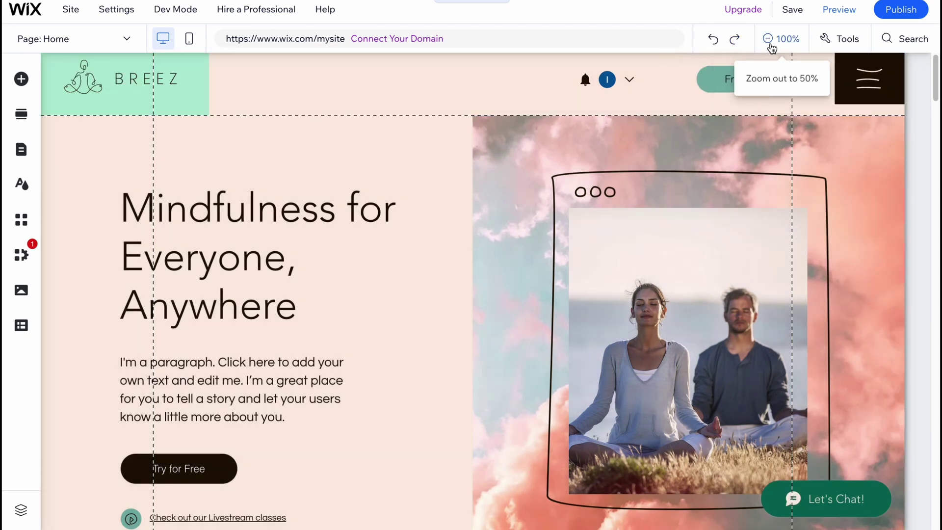
{"action": "left_click", "coordinate": [768, 39]}
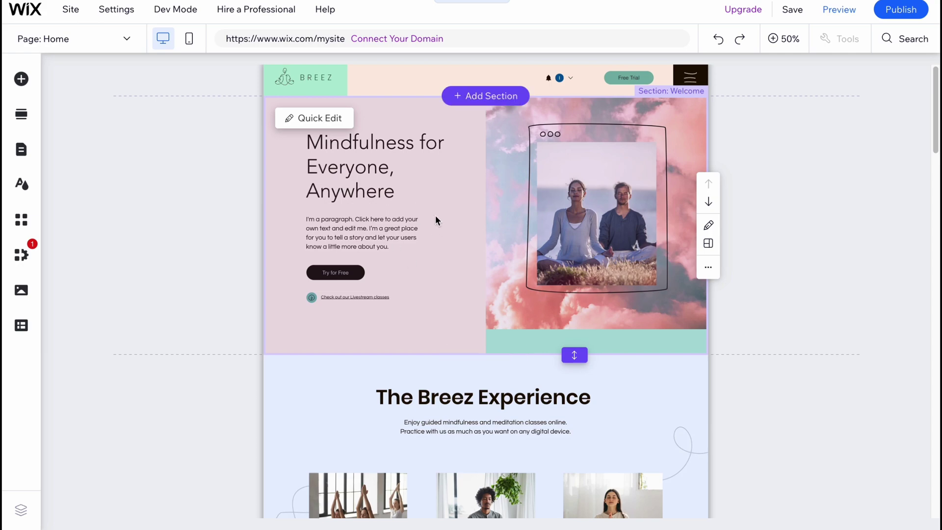
{"action": "scroll", "coordinate": [435, 215], "scroll_direction": "down", "scroll_amount": 10}
{"action": "scroll", "coordinate": [452, 171], "scroll_direction": "down", "scroll_amount": 15}
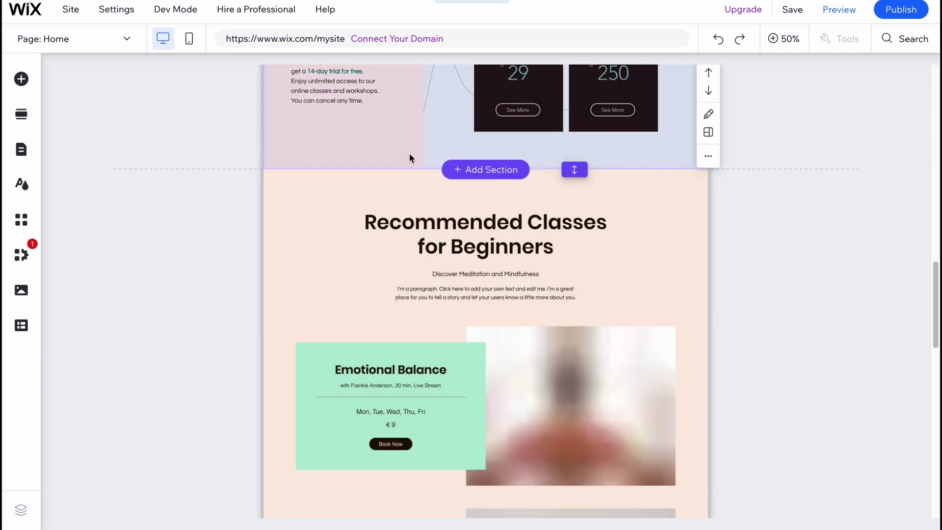
{"action": "scroll", "coordinate": [426, 210], "scroll_direction": "up", "scroll_amount": 20}
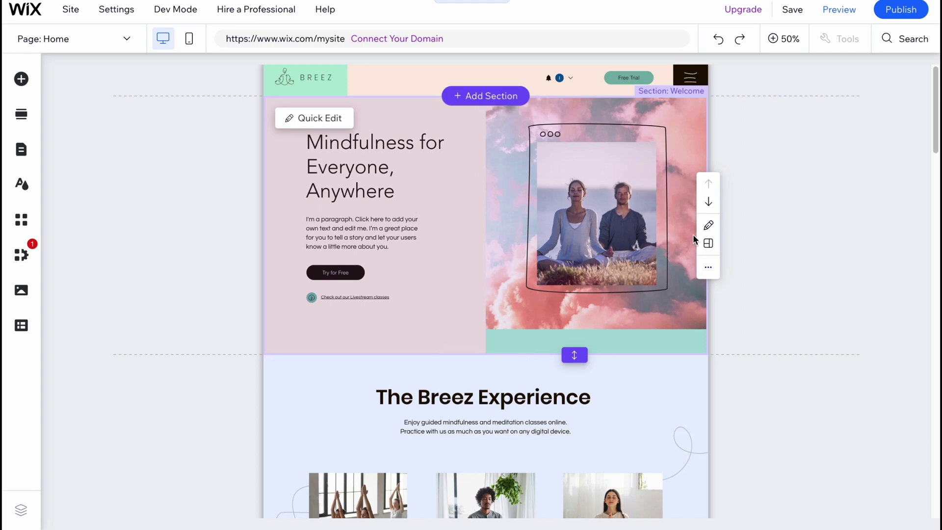
Step: Move the Welcome section below The Breez Experience and back to the top
{"action": "left_click", "coordinate": [709, 204]}
{"action": "left_click", "coordinate": [710, 194]}
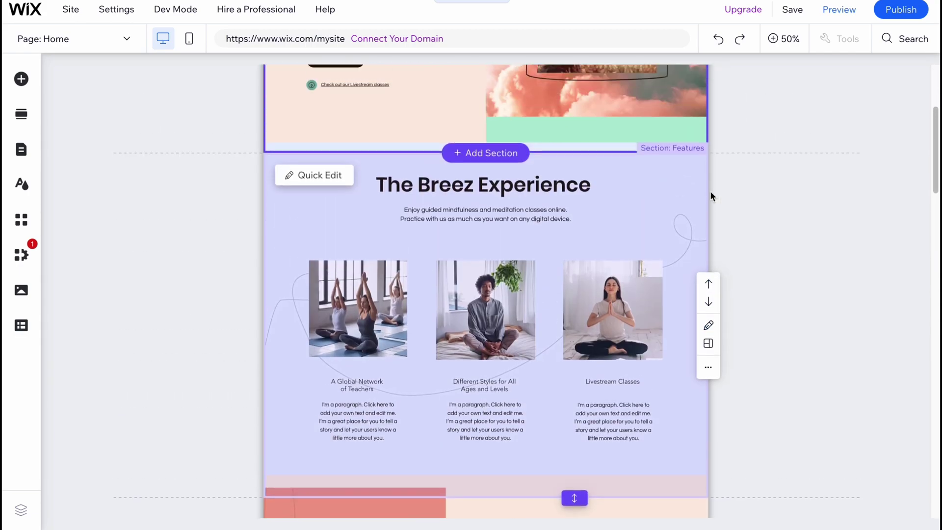
{"action": "scroll", "coordinate": [622, 294], "scroll_direction": "down", "scroll_amount": 2}
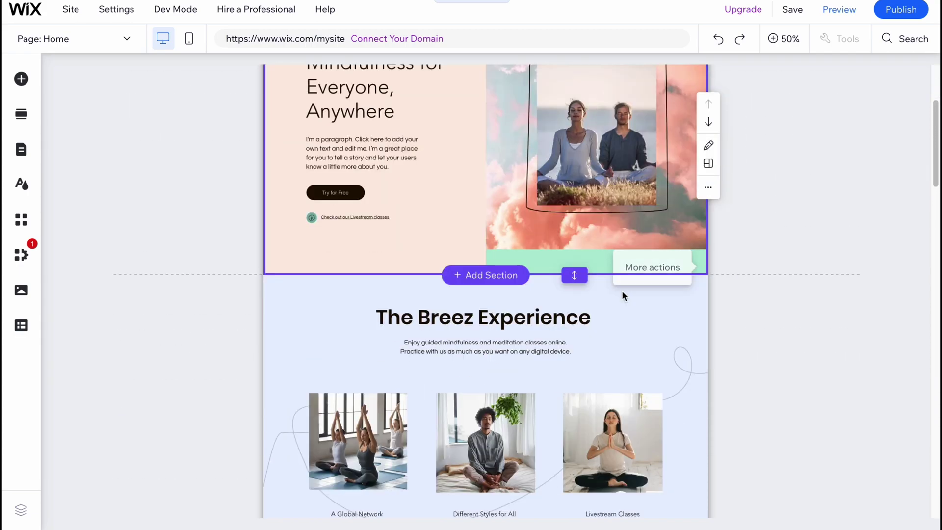
{"action": "scroll", "coordinate": [622, 295], "scroll_direction": "down", "scroll_amount": 10}
{"action": "scroll", "coordinate": [593, 260], "scroll_direction": "up", "scroll_amount": 3}
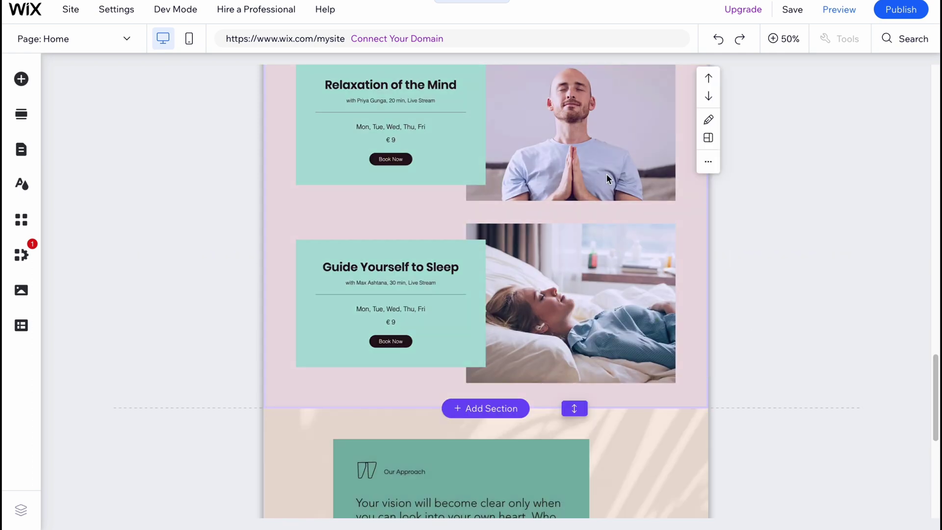
{"action": "scroll", "coordinate": [695, 214], "scroll_direction": "up", "scroll_amount": 1}
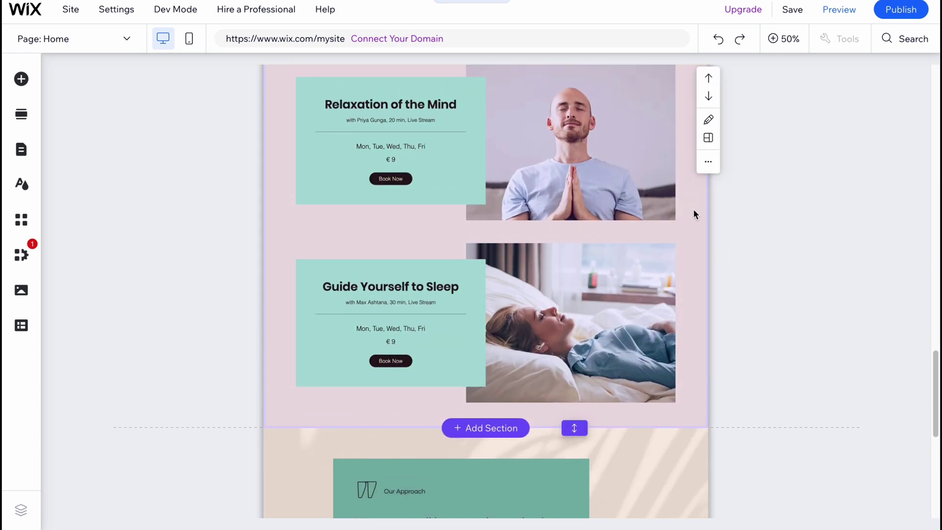
Step: Delete the Recommended Classes section through its More actions menu, then return to the top
{"action": "left_click", "coordinate": [707, 164]}
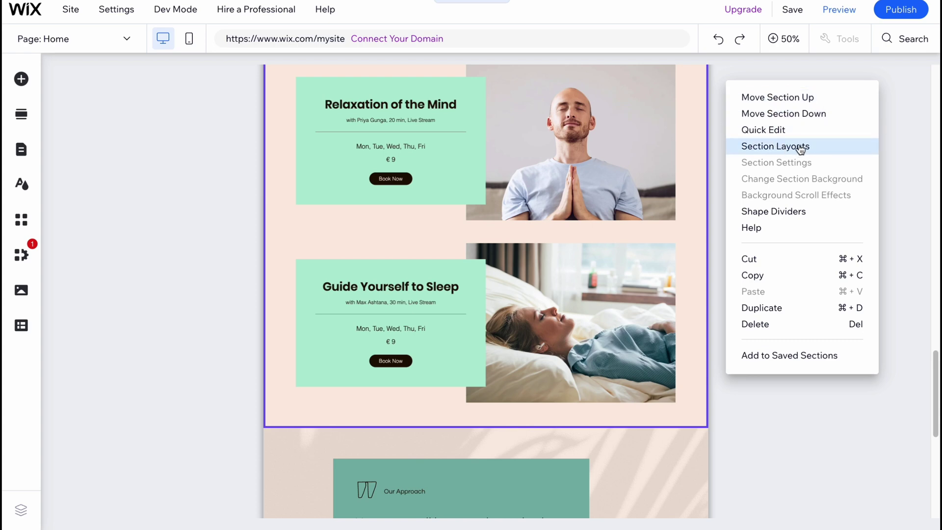
{"action": "left_click", "coordinate": [774, 325]}
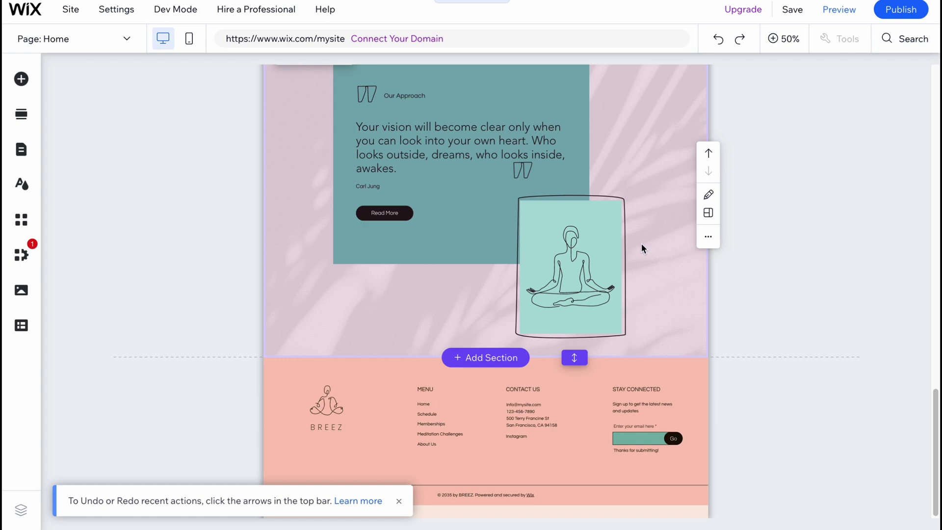
{"action": "scroll", "coordinate": [639, 241], "scroll_direction": "up", "scroll_amount": 2}
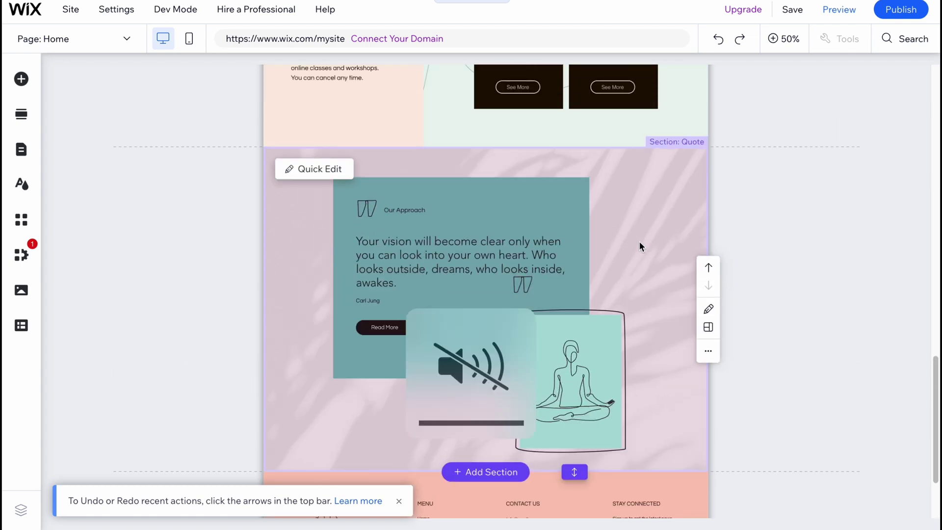
{"action": "scroll", "coordinate": [639, 241], "scroll_direction": "up", "scroll_amount": 5}
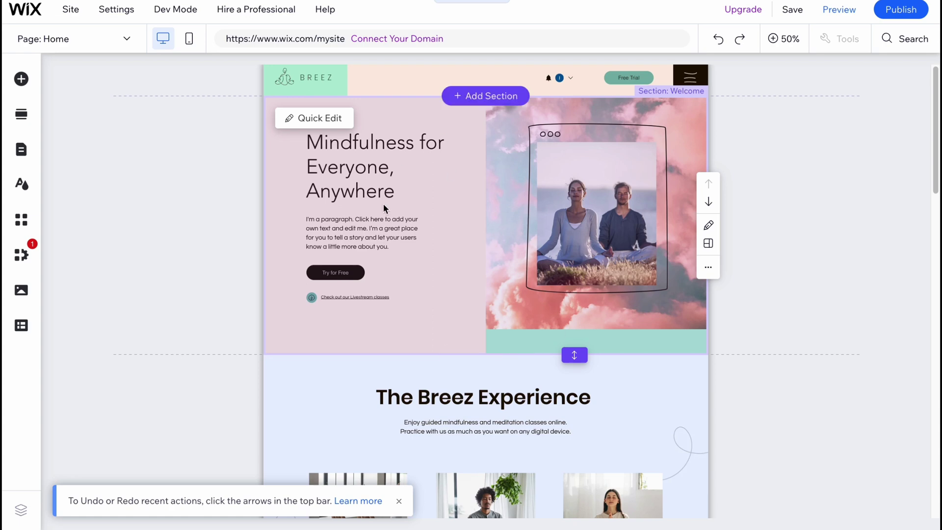
Step: Zoom back to 100% and select the Welcome hero's right-hand cloud-photo column
{"action": "left_click", "coordinate": [466, 210]}
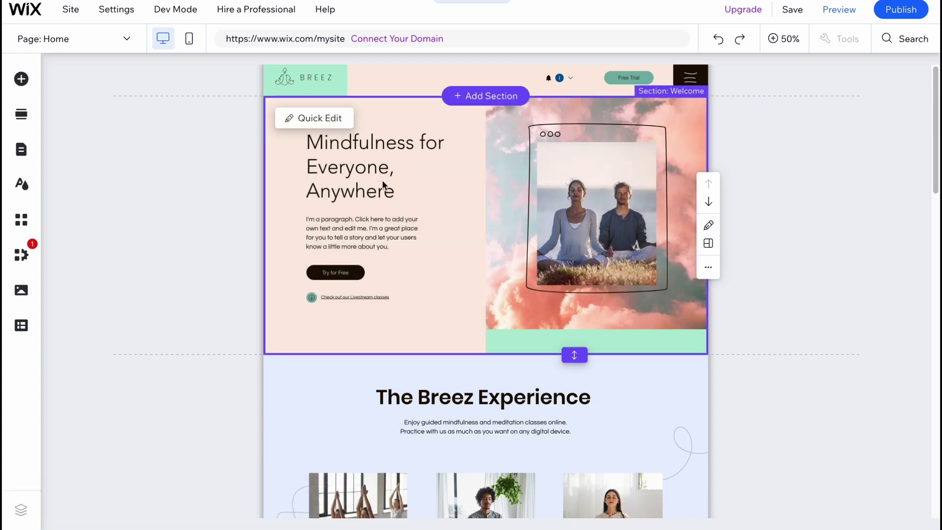
{"action": "left_click", "coordinate": [355, 164]}
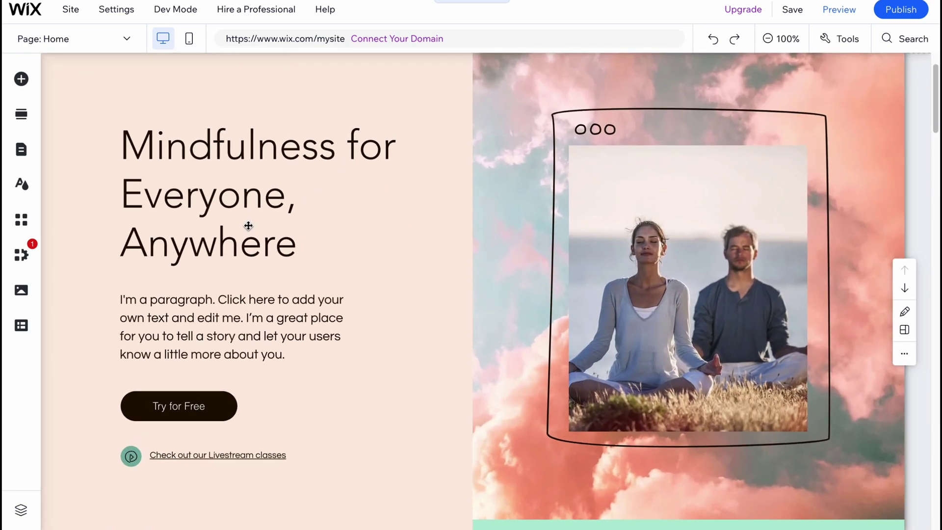
{"action": "left_click", "coordinate": [219, 201]}
{"action": "left_click", "coordinate": [230, 318]}
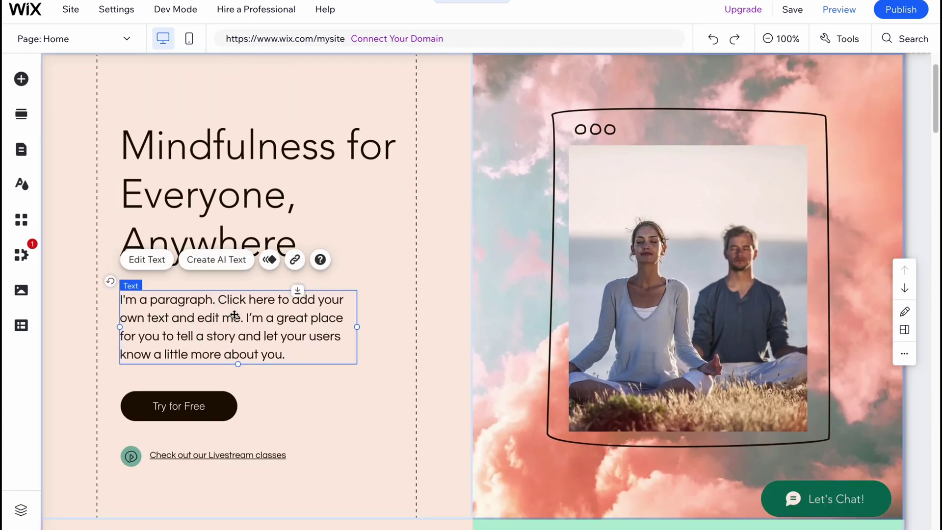
{"action": "left_click", "coordinate": [201, 415]}
{"action": "left_click", "coordinate": [188, 457]}
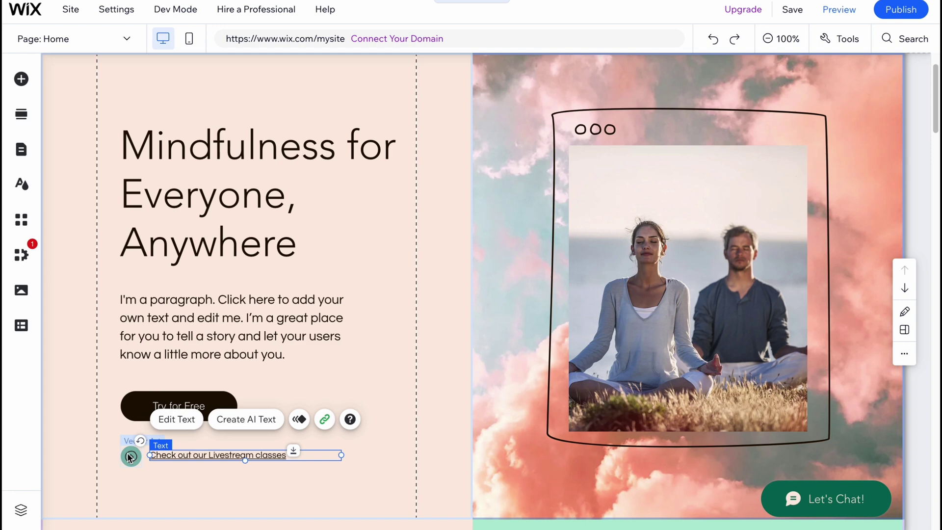
{"action": "left_click", "coordinate": [130, 457]}
{"action": "left_click", "coordinate": [676, 269]}
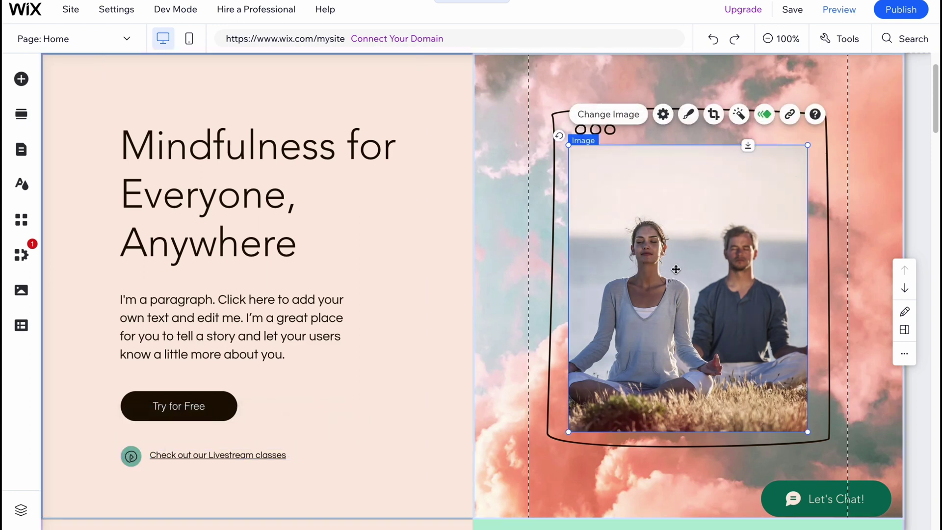
{"action": "left_click", "coordinate": [501, 225]}
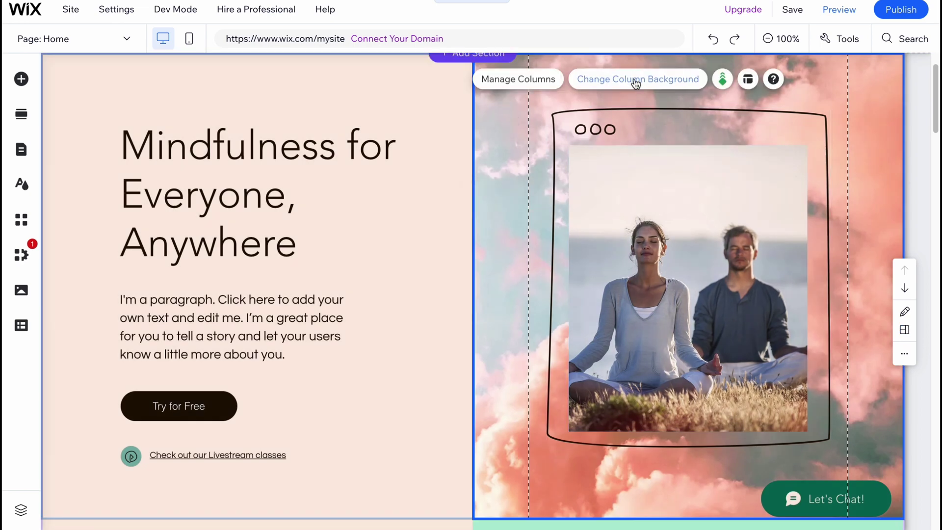
Step: Set the hero's right column background to the Pink Cream image, then select the couple photo
{"action": "left_click", "coordinate": [636, 82]}
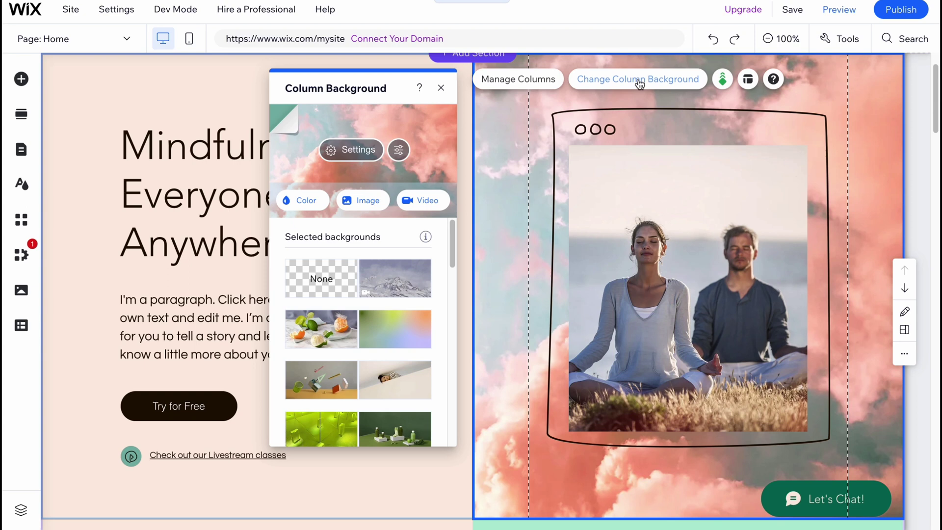
{"action": "scroll", "coordinate": [413, 294], "scroll_direction": "down", "scroll_amount": 3}
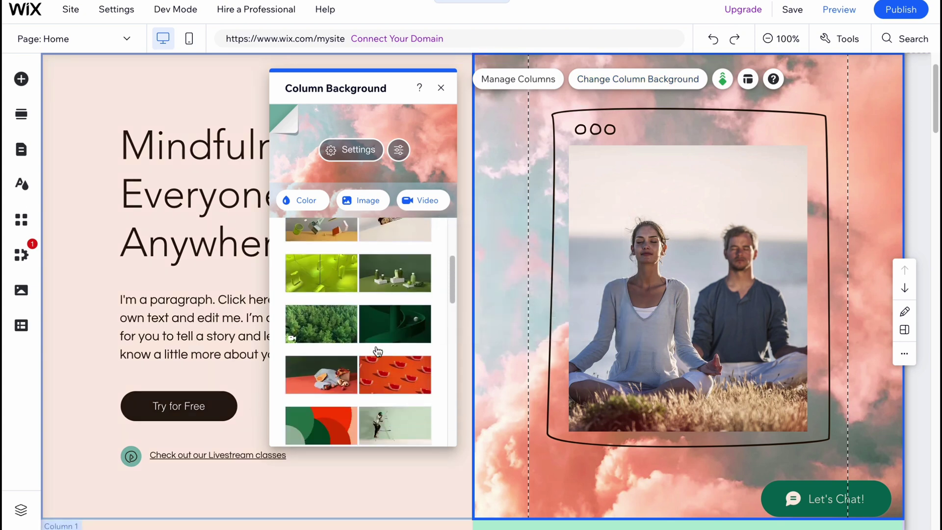
{"action": "scroll", "coordinate": [377, 351], "scroll_direction": "down", "scroll_amount": 5}
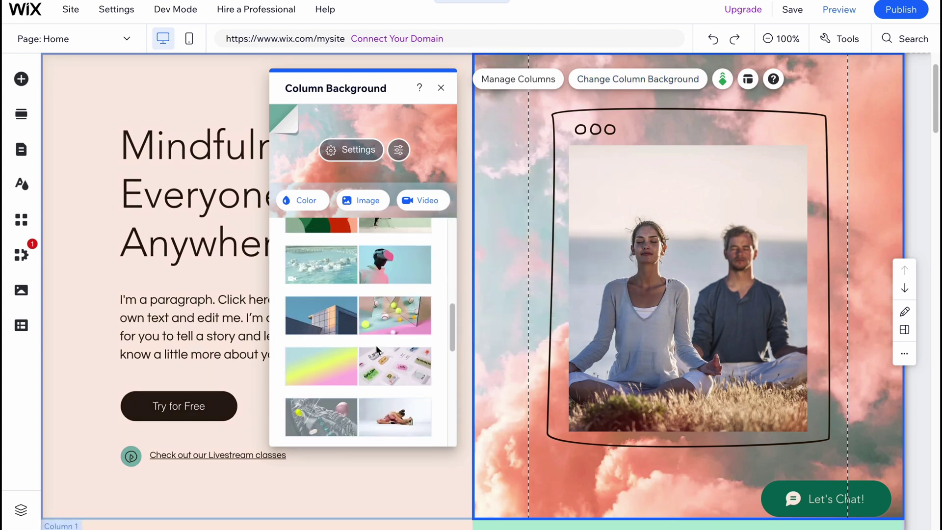
{"action": "mouse_move", "coordinate": [402, 372]}
{"action": "scroll", "coordinate": [397, 370], "scroll_direction": "down", "scroll_amount": 3}
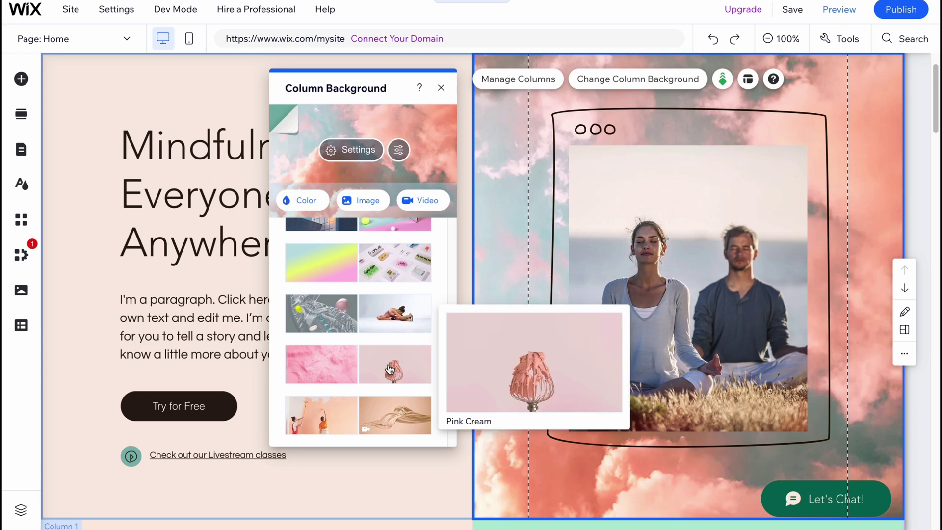
{"action": "left_click", "coordinate": [398, 360]}
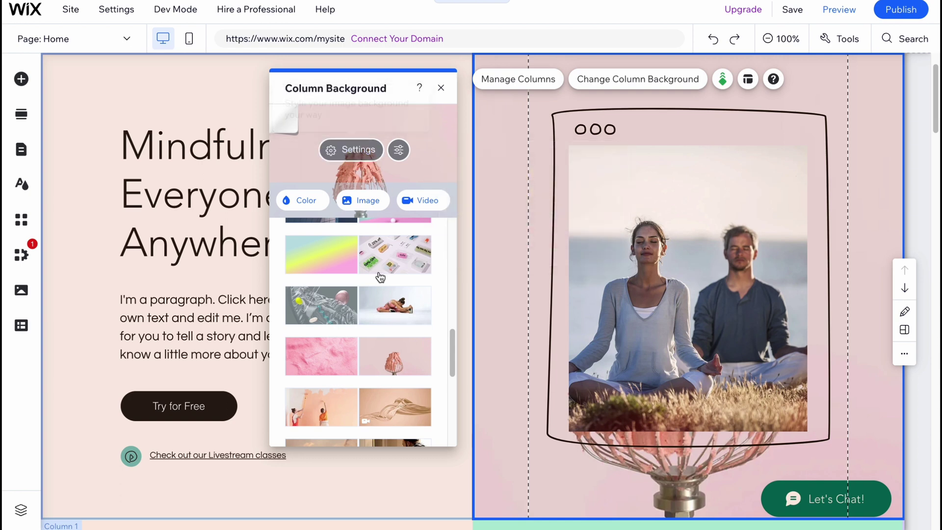
{"action": "left_click", "coordinate": [442, 89]}
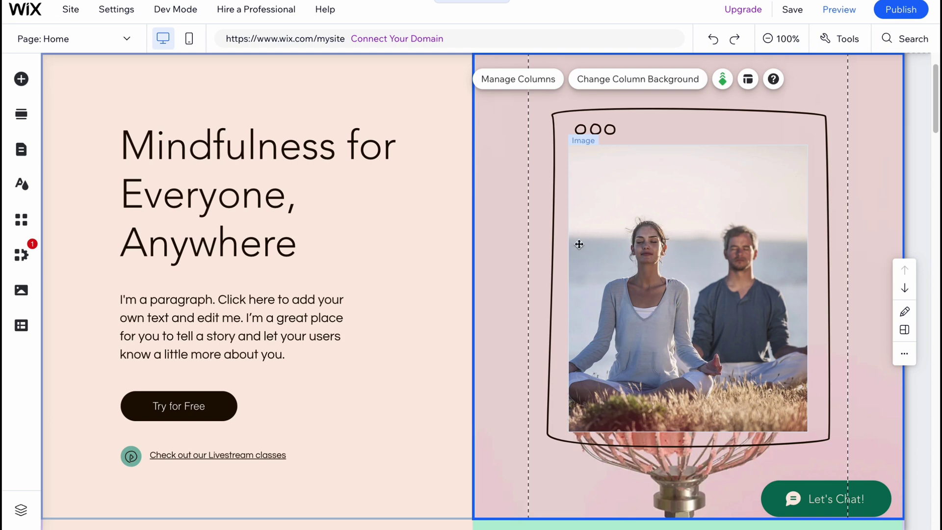
{"action": "left_click", "coordinate": [680, 266]}
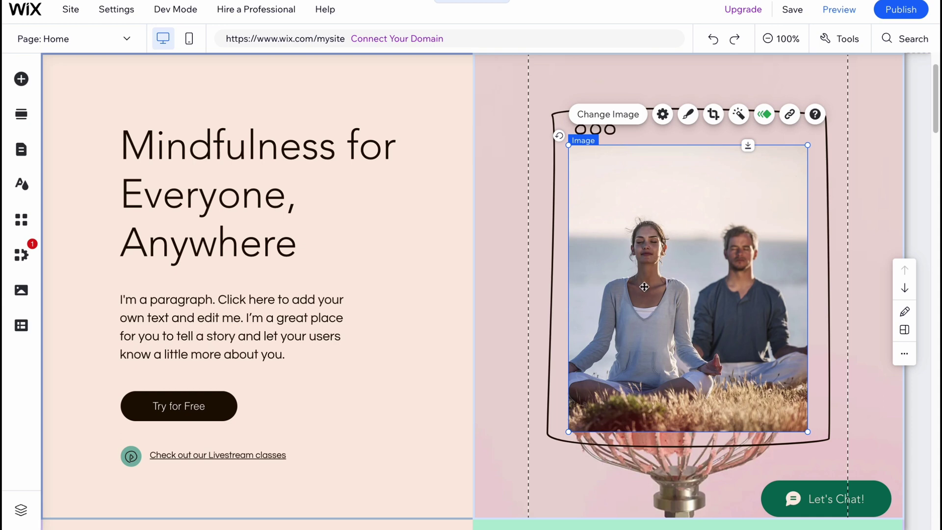
Step: Search the Shutterstock library for 'yo' and pick the first yoga photo for the hero frame
{"action": "left_click", "coordinate": [622, 116]}
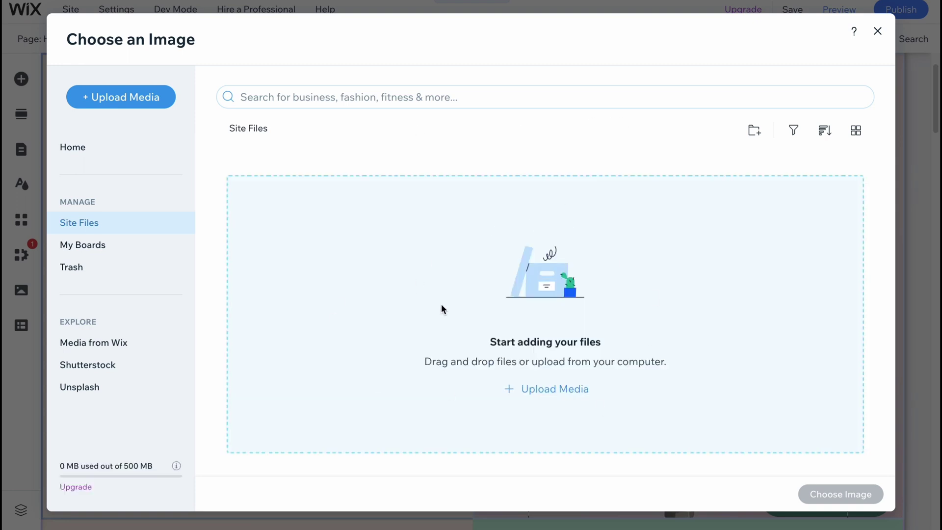
{"action": "left_click", "coordinate": [109, 366]}
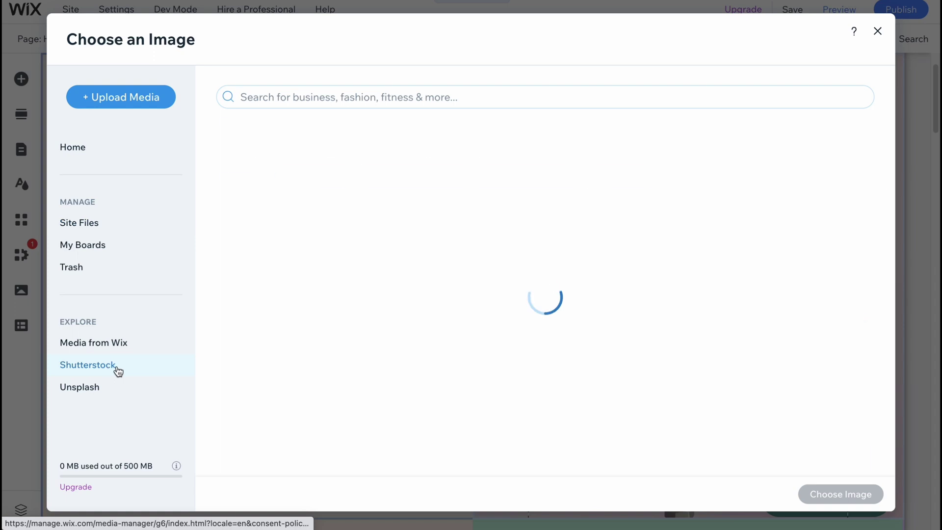
{"action": "left_click", "coordinate": [420, 98]}
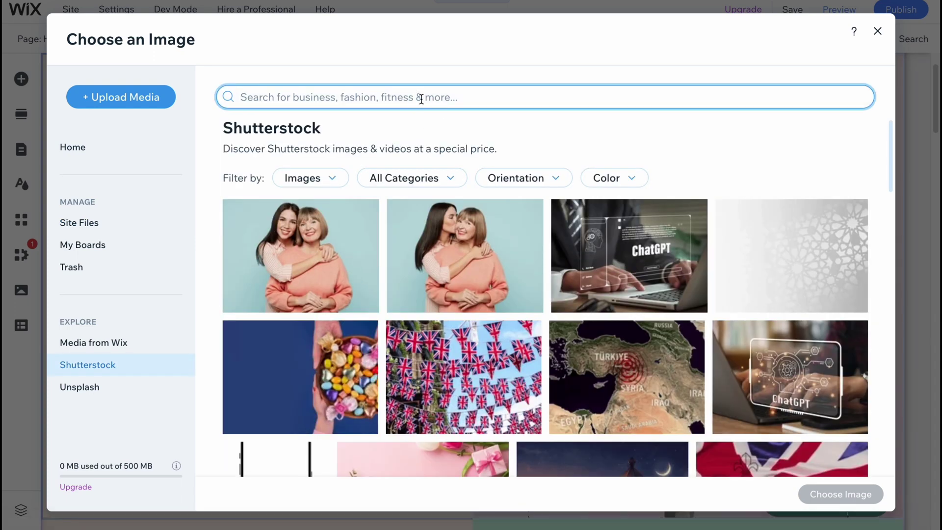
{"action": "type", "text": "yoga"}
{"action": "key", "text": "Return"}
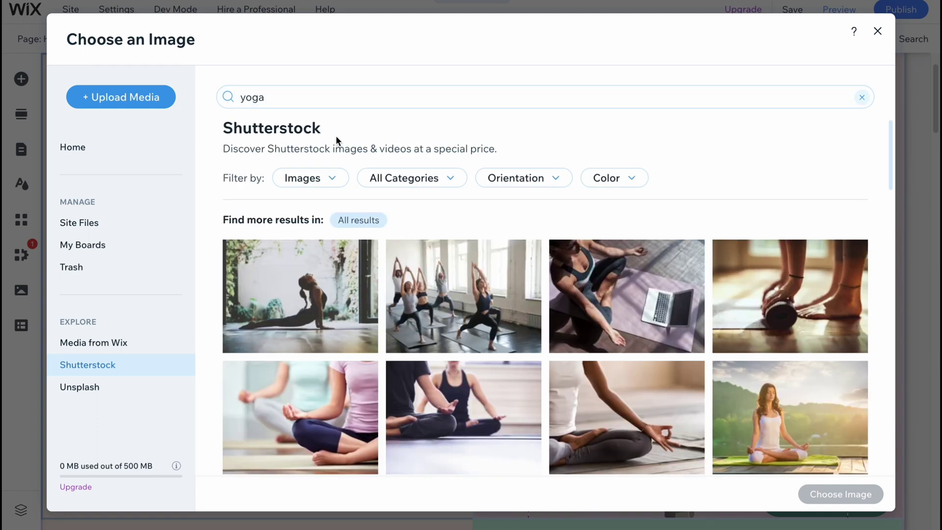
{"action": "left_click", "coordinate": [277, 290]}
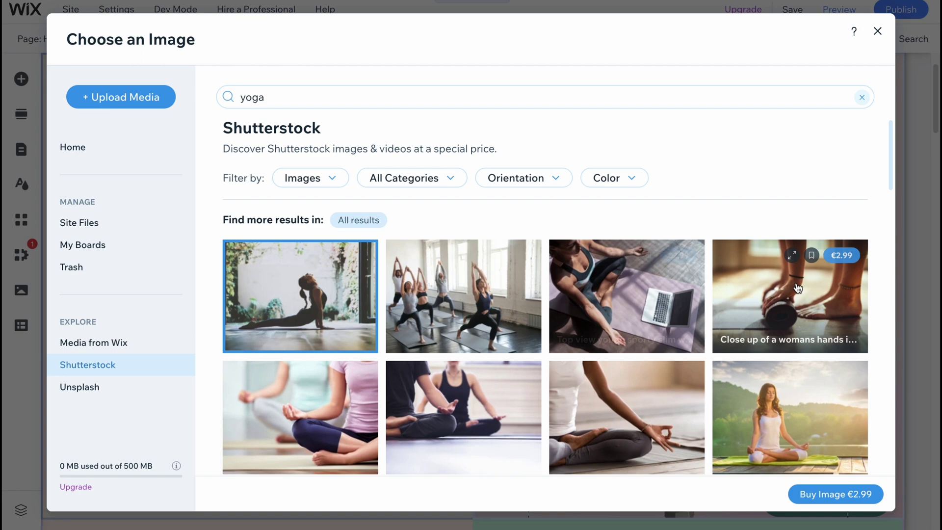
{"action": "scroll", "coordinate": [631, 347], "scroll_direction": "down", "scroll_amount": 8}
{"action": "scroll", "coordinate": [631, 347], "scroll_direction": "down", "scroll_amount": 2}
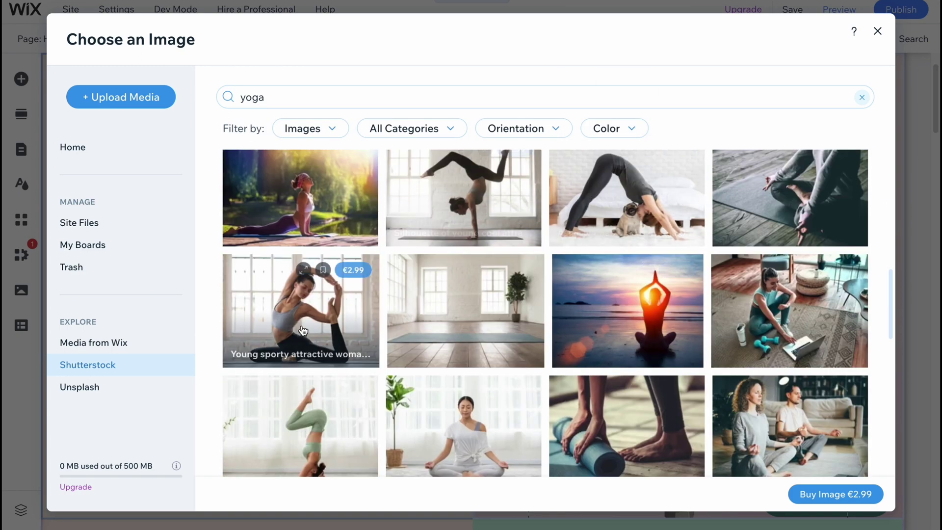
{"action": "scroll", "coordinate": [469, 311], "scroll_direction": "down", "scroll_amount": 4}
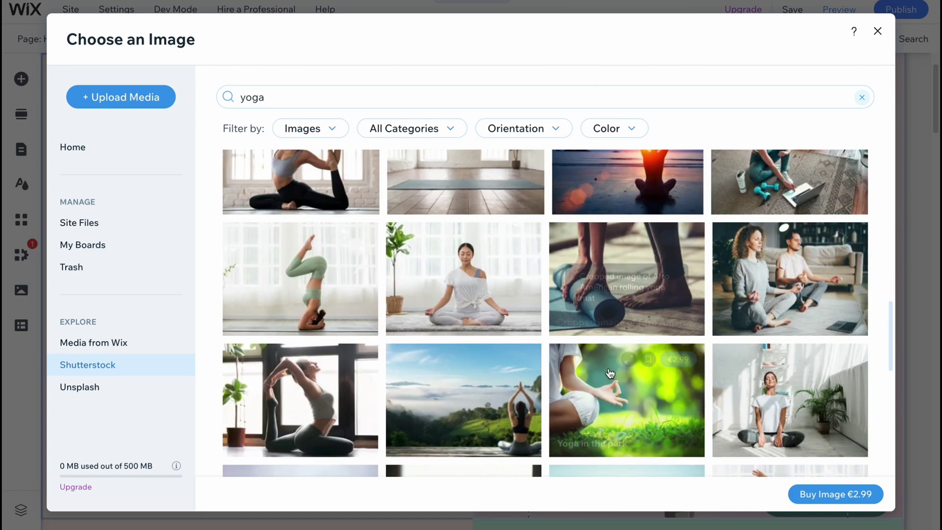
{"action": "scroll", "coordinate": [469, 310], "scroll_direction": "down", "scroll_amount": 2}
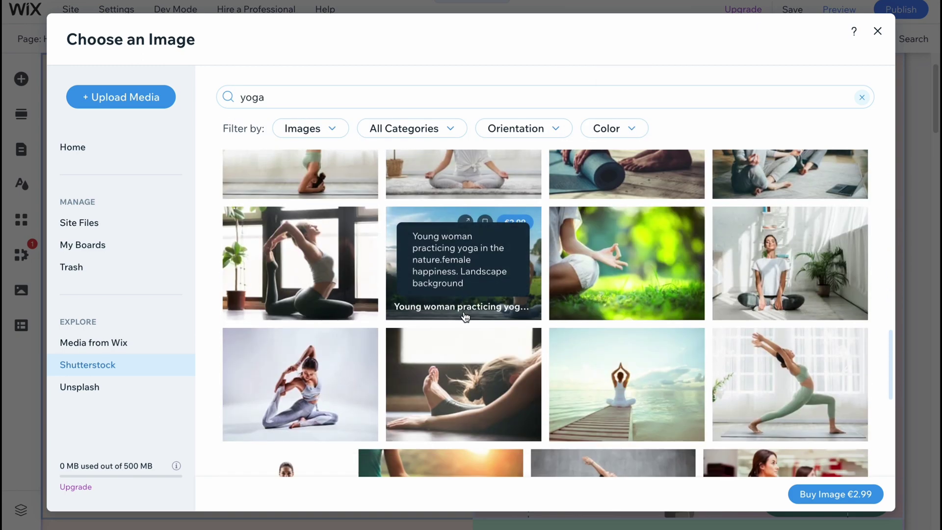
{"action": "left_click", "coordinate": [876, 31]}
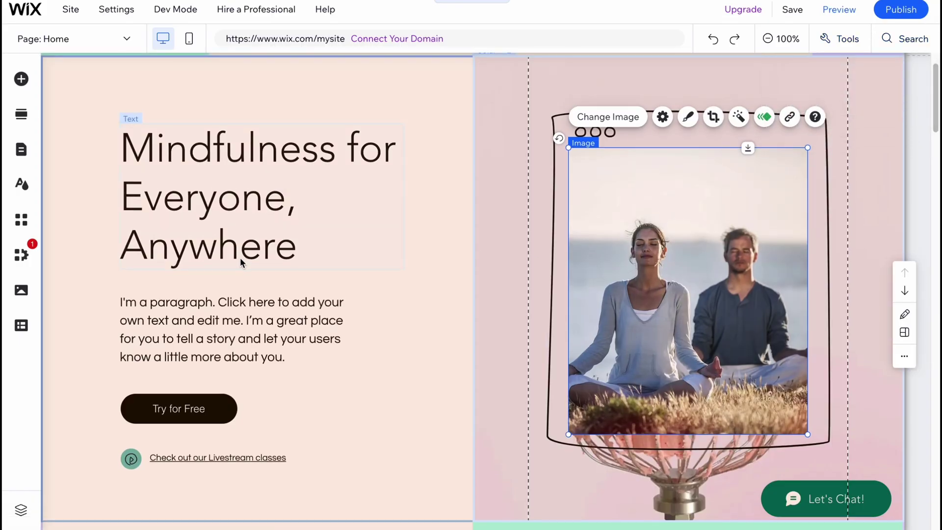
Step: Replace the BREEZ logo text with 'Helper Man' and 'School' on a second line
{"action": "left_click", "coordinate": [216, 199]}
{"action": "scroll", "coordinate": [279, 207], "scroll_direction": "up", "scroll_amount": 2}
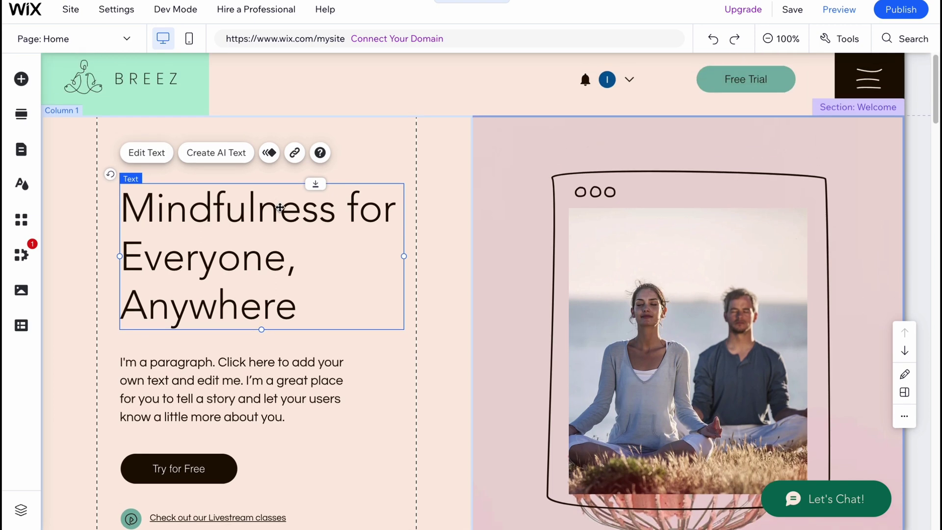
{"action": "left_click", "coordinate": [167, 78]}
{"action": "double_click", "coordinate": [166, 77]}
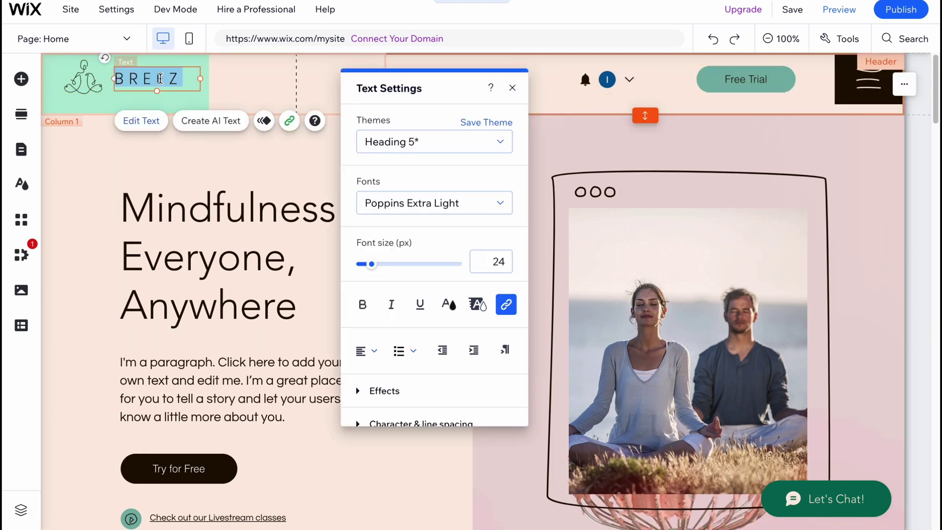
{"action": "type", "text": "He"}
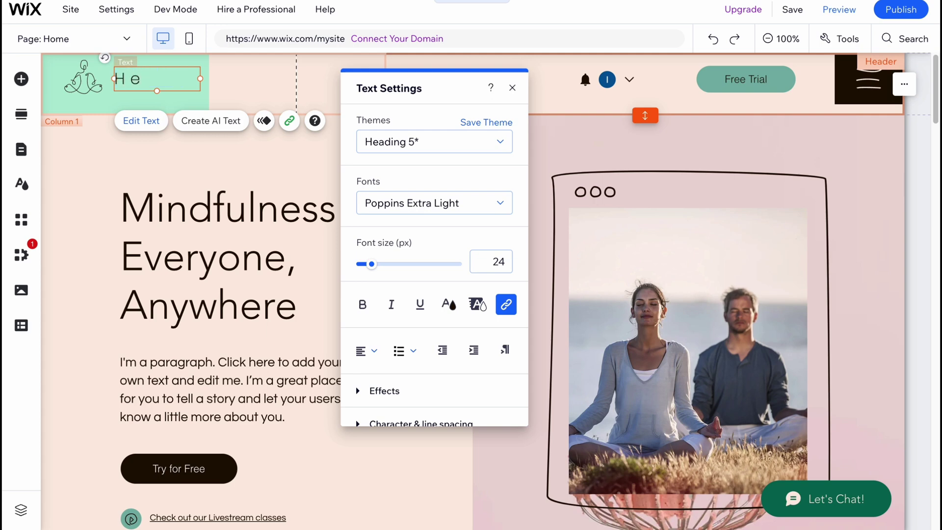
{"action": "type", "text": "lper Man"}
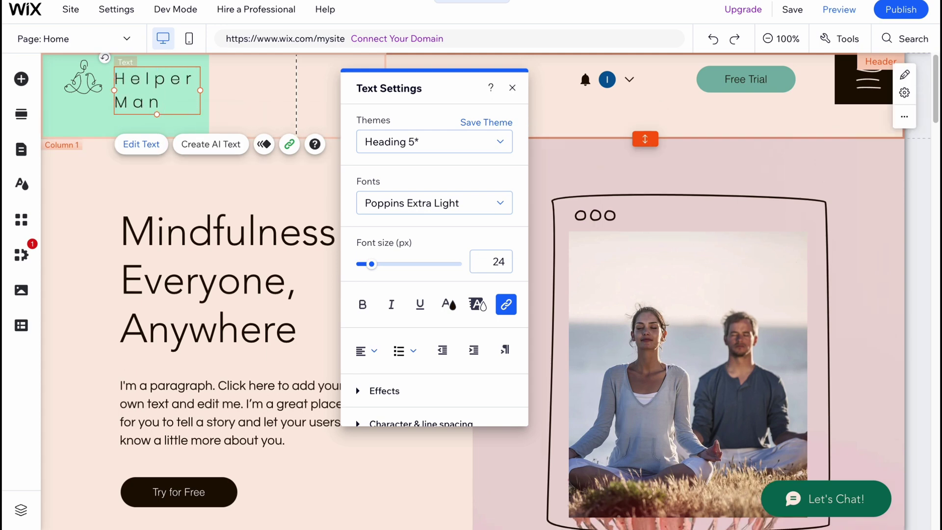
{"action": "key", "text": "Return"}
{"action": "type", "text": "Sc"}
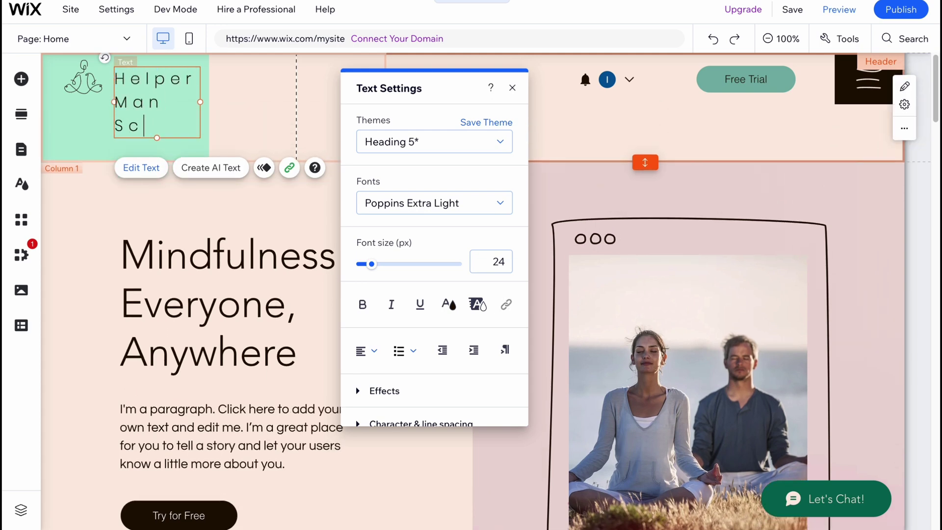
{"action": "type", "text": "hool"}
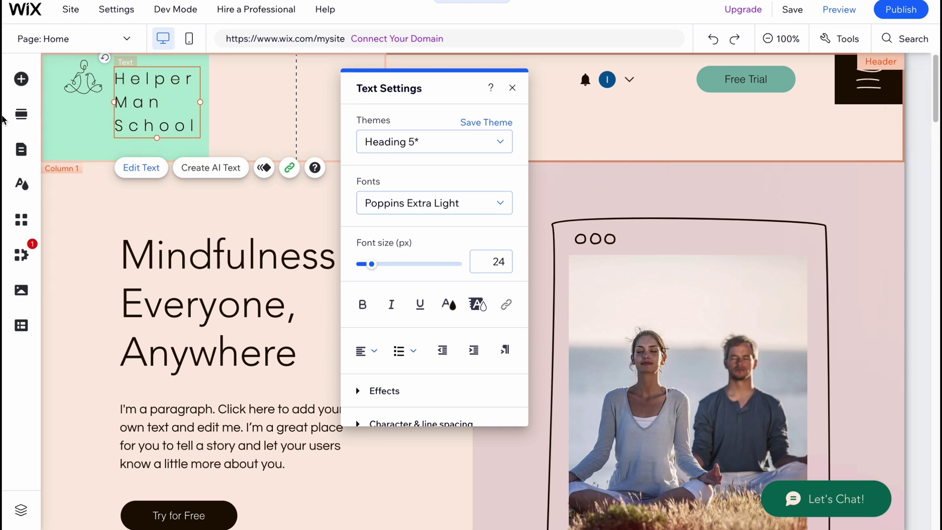
{"action": "left_click", "coordinate": [83, 79]}
Step: Move the logo graphic, login bar, Free Trial button and menu icon lower in the header
{"action": "left_click_drag", "start_coordinate": [84, 81], "coordinate": [76, 99]}
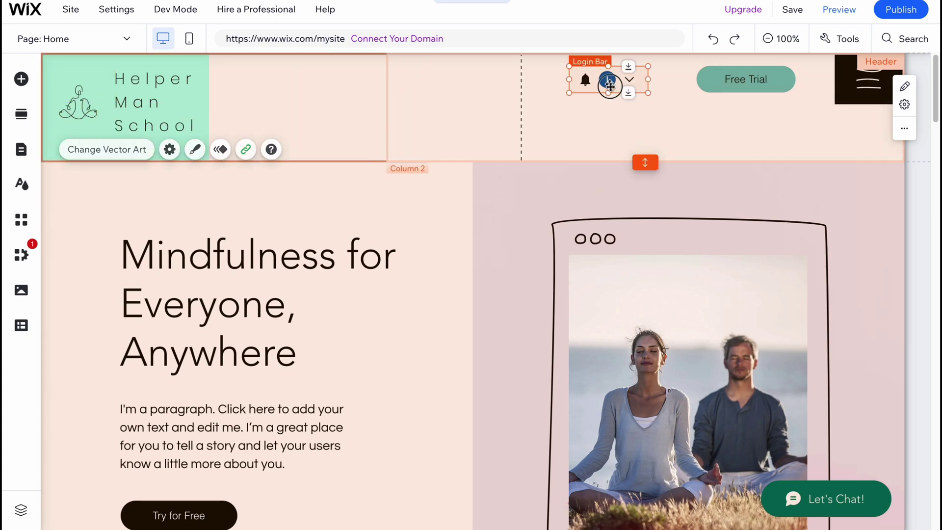
{"action": "left_click_drag", "start_coordinate": [610, 84], "coordinate": [611, 107]}
{"action": "left_click_drag", "start_coordinate": [762, 83], "coordinate": [763, 101]}
{"action": "left_click_drag", "start_coordinate": [870, 86], "coordinate": [831, 104]}
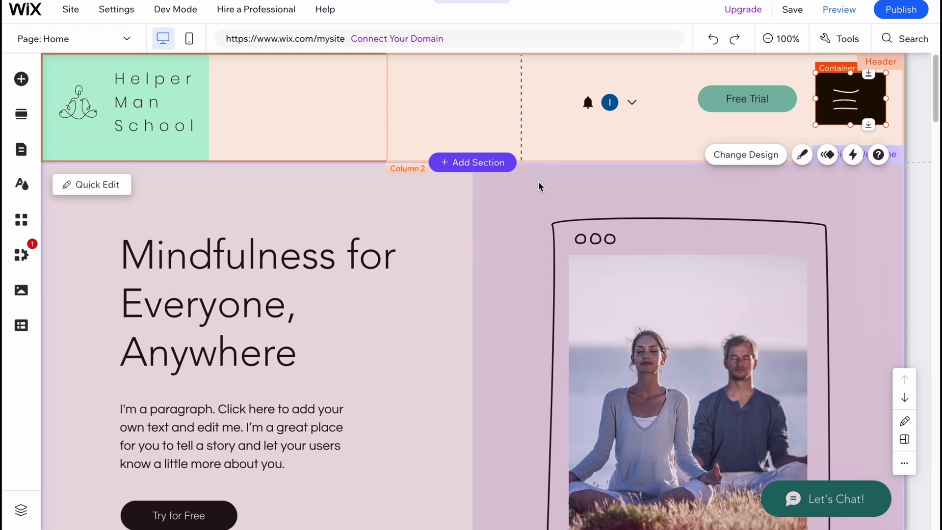
{"action": "scroll", "coordinate": [482, 222], "scroll_direction": "down", "scroll_amount": 8}
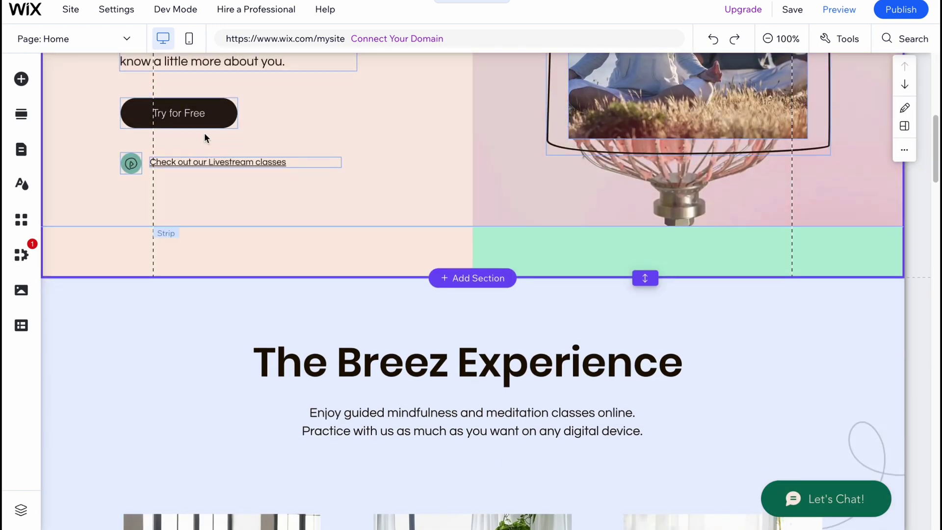
{"action": "left_click", "coordinate": [205, 120]}
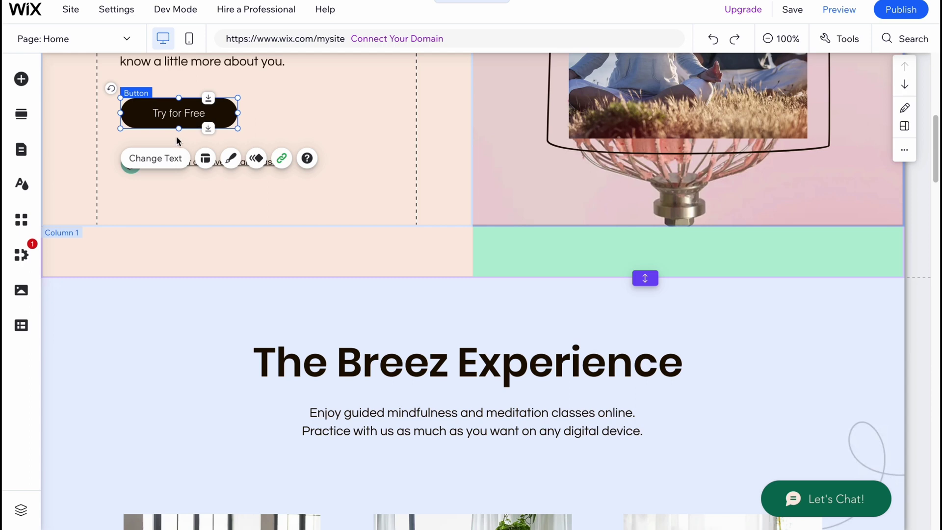
{"action": "left_click", "coordinate": [174, 159]}
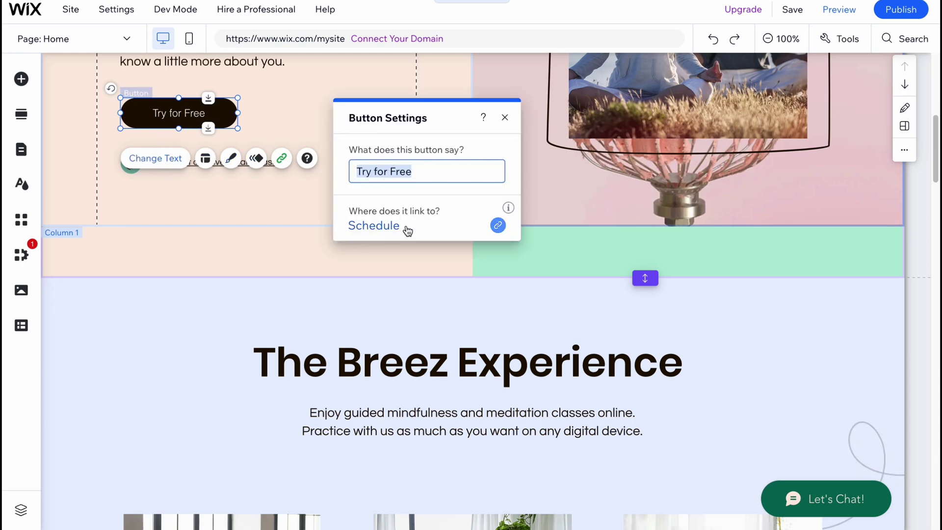
{"action": "left_click", "coordinate": [498, 226]}
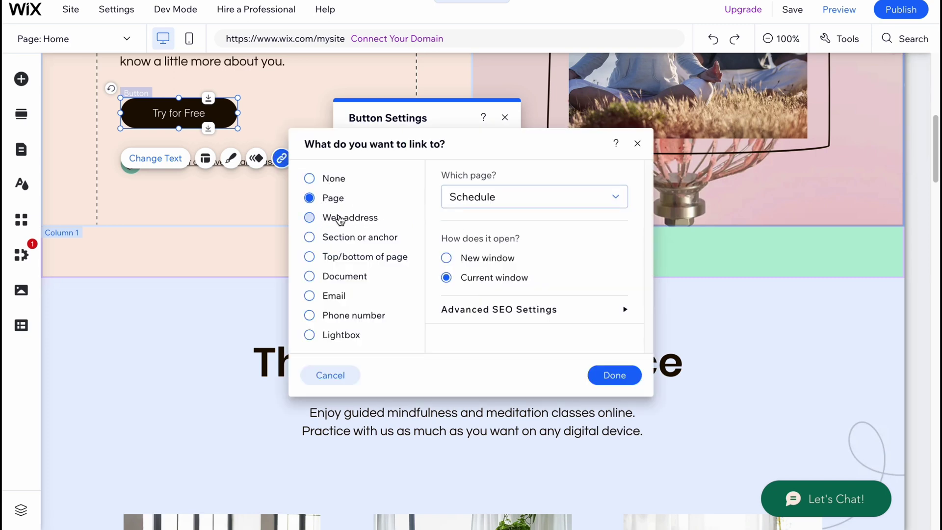
{"action": "left_click", "coordinate": [338, 218]}
{"action": "left_click", "coordinate": [352, 239]}
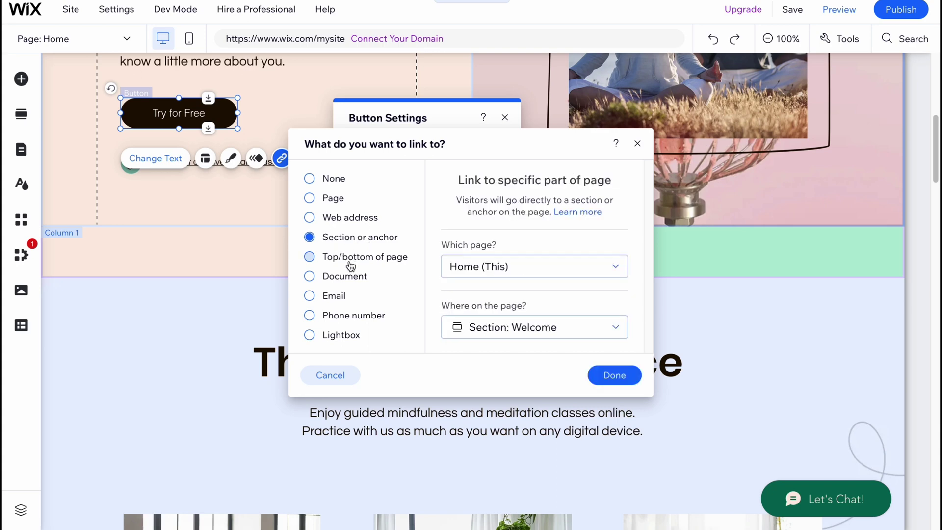
{"action": "left_click", "coordinate": [350, 263]}
{"action": "left_click", "coordinate": [346, 276]}
{"action": "left_click", "coordinate": [328, 297]}
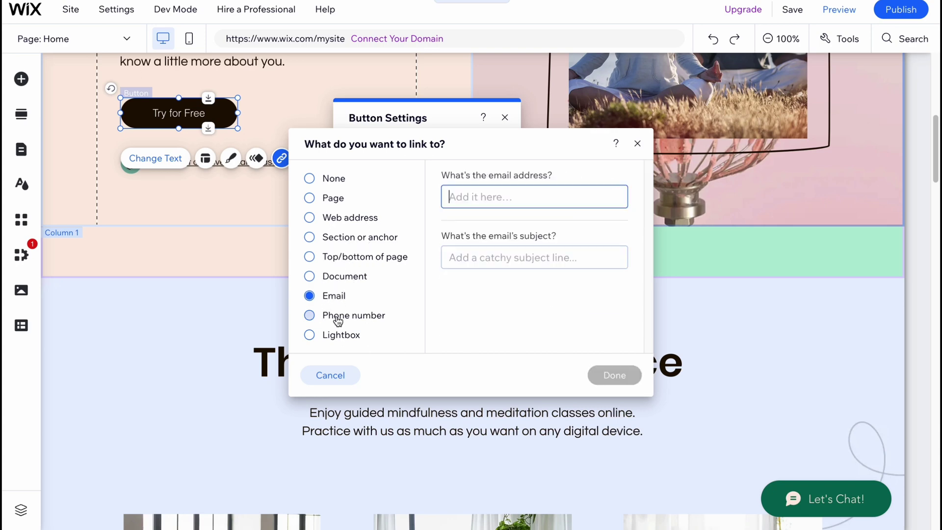
{"action": "left_click", "coordinate": [337, 319]}
{"action": "left_click", "coordinate": [638, 143]}
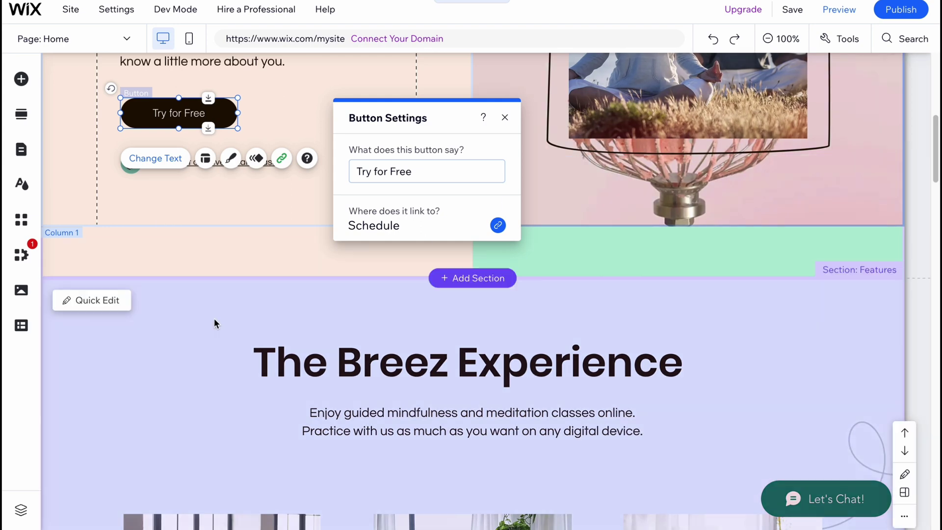
Step: Deselect the button, scroll back to the top, and publish the site live
{"action": "left_click", "coordinate": [230, 307]}
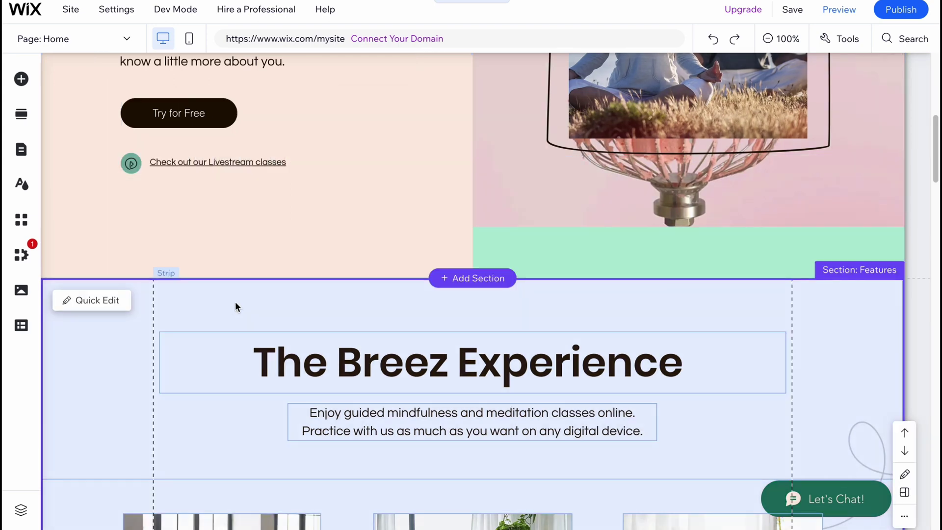
{"action": "scroll", "coordinate": [229, 304], "scroll_direction": "down", "scroll_amount": 1}
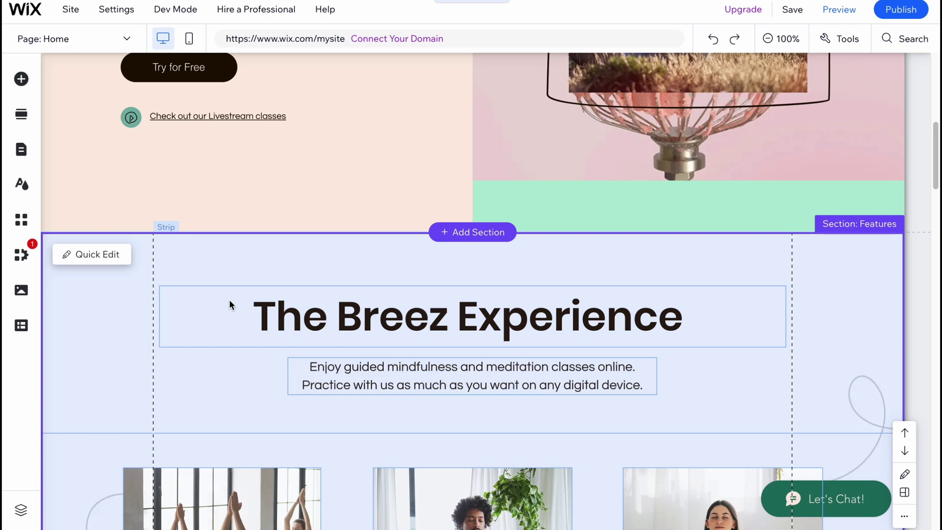
{"action": "scroll", "coordinate": [109, 320], "scroll_direction": "down", "scroll_amount": 7}
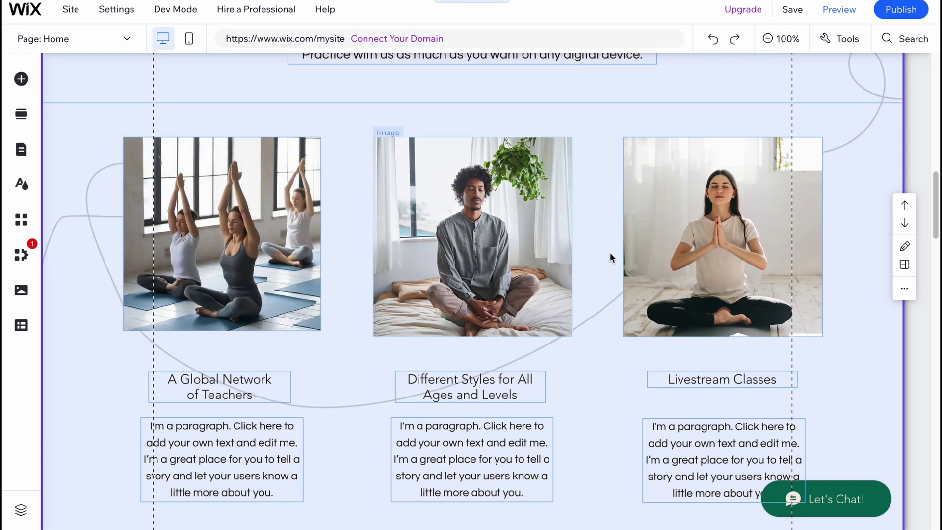
{"action": "scroll", "coordinate": [475, 314], "scroll_direction": "up", "scroll_amount": 7}
{"action": "scroll", "coordinate": [475, 314], "scroll_direction": "up", "scroll_amount": 10}
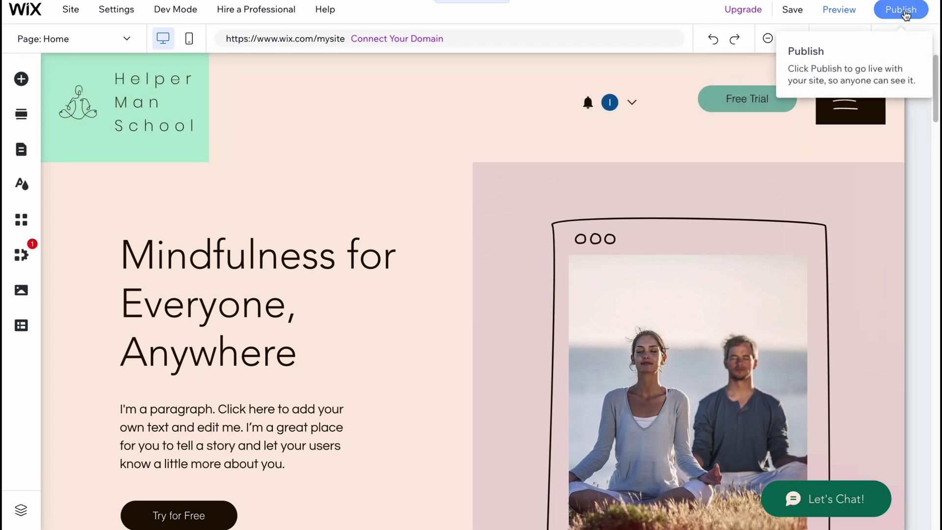
{"action": "left_click", "coordinate": [906, 10]}
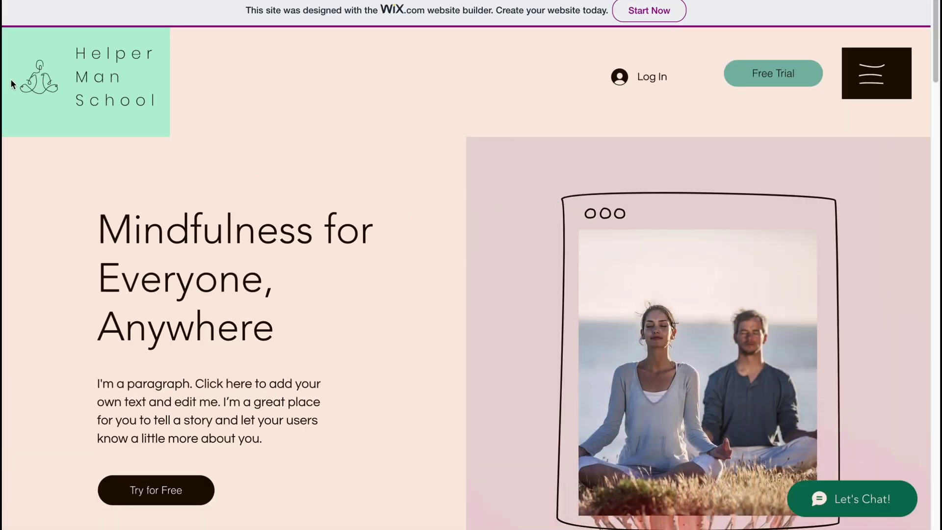
Step: Browse the live site and start a free trial of the Monthly pricing plan
{"action": "left_click", "coordinate": [190, 87]}
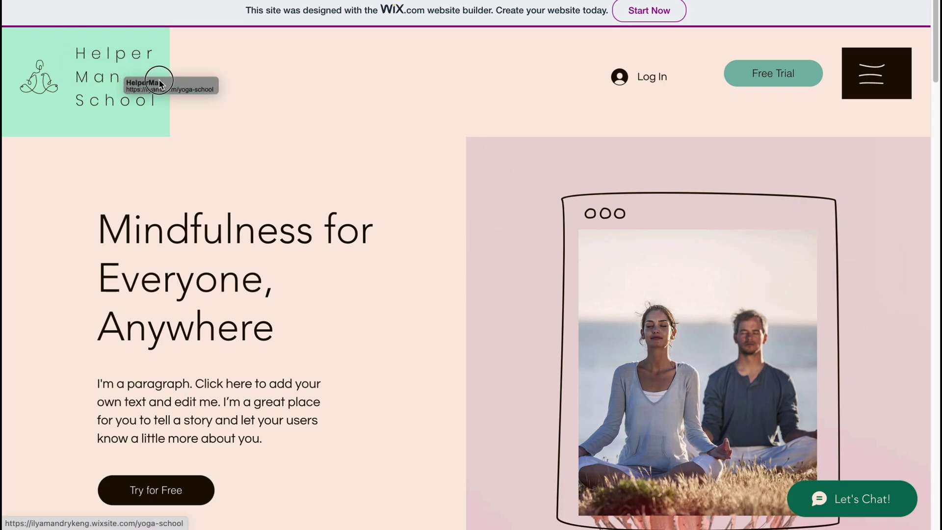
{"action": "scroll", "coordinate": [466, 255], "scroll_direction": "down", "scroll_amount": 10}
{"action": "scroll", "coordinate": [639, 200], "scroll_direction": "up", "scroll_amount": 8}
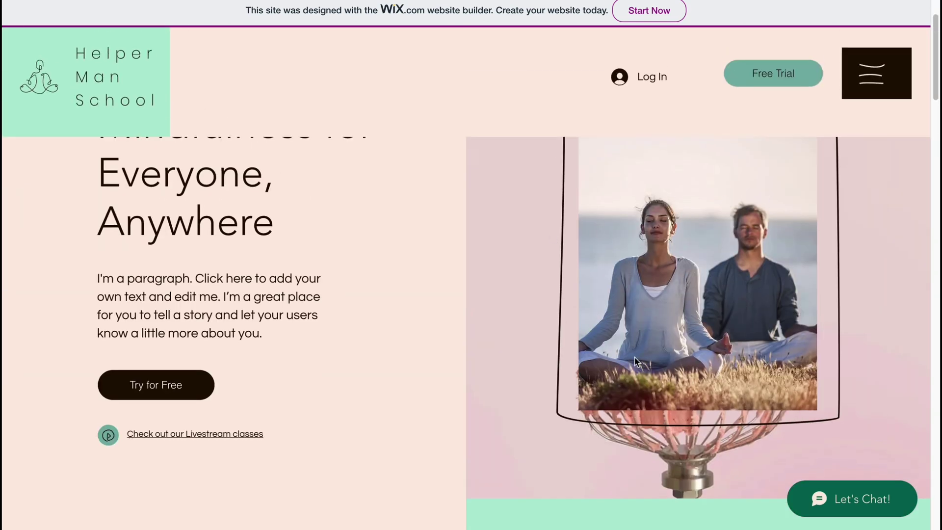
{"action": "scroll", "coordinate": [757, 260], "scroll_direction": "down", "scroll_amount": 19}
{"action": "scroll", "coordinate": [559, 322], "scroll_direction": "down", "scroll_amount": 11}
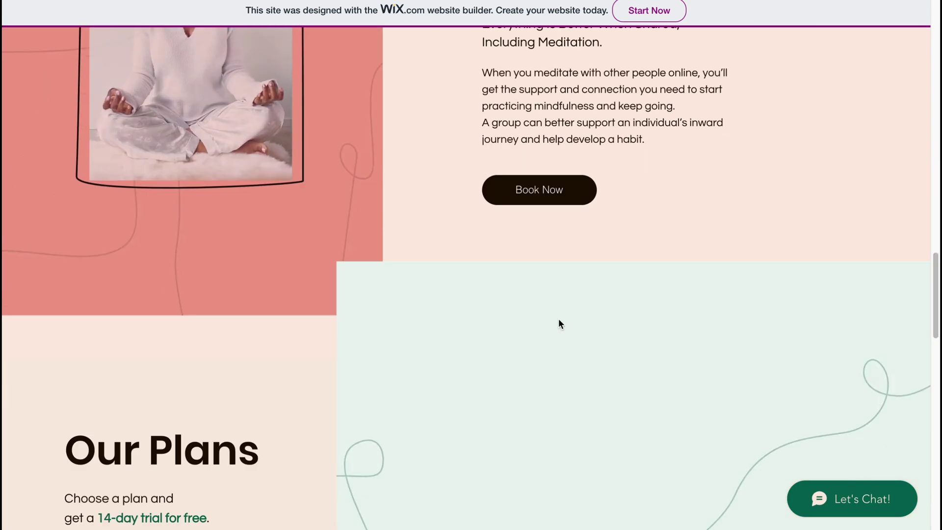
{"action": "scroll", "coordinate": [555, 319], "scroll_direction": "down", "scroll_amount": 10}
{"action": "scroll", "coordinate": [554, 316], "scroll_direction": "down", "scroll_amount": 9}
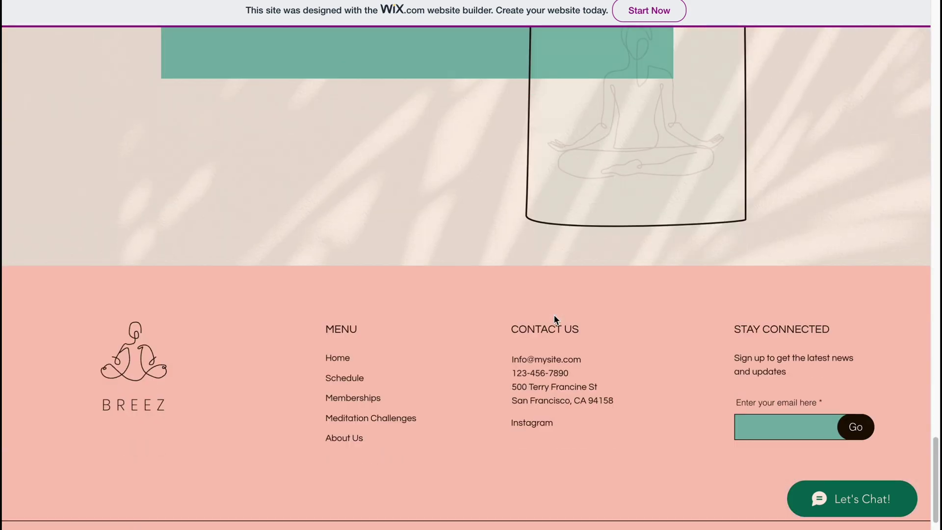
{"action": "scroll", "coordinate": [556, 318], "scroll_direction": "up", "scroll_amount": 15}
{"action": "scroll", "coordinate": [542, 260], "scroll_direction": "up", "scroll_amount": 1}
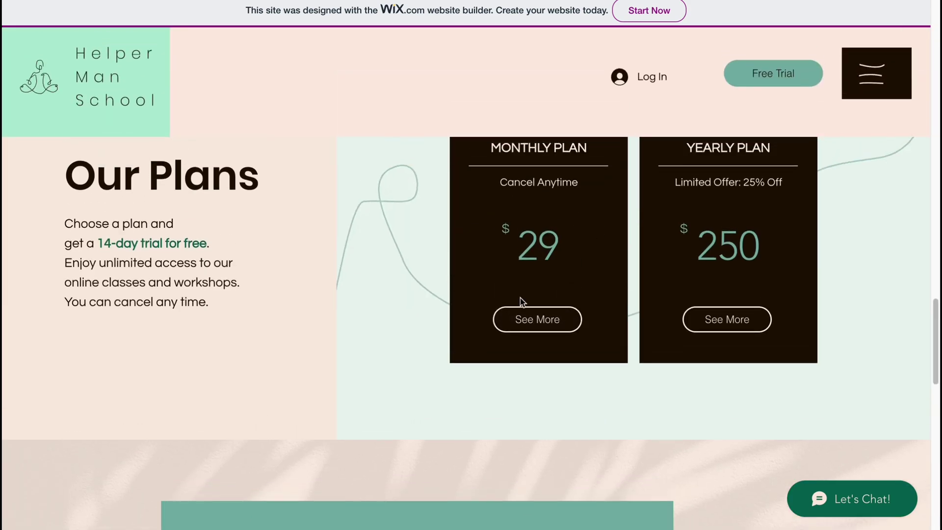
{"action": "scroll", "coordinate": [528, 226], "scroll_direction": "up", "scroll_amount": 2}
{"action": "scroll", "coordinate": [531, 275], "scroll_direction": "down", "scroll_amount": 2}
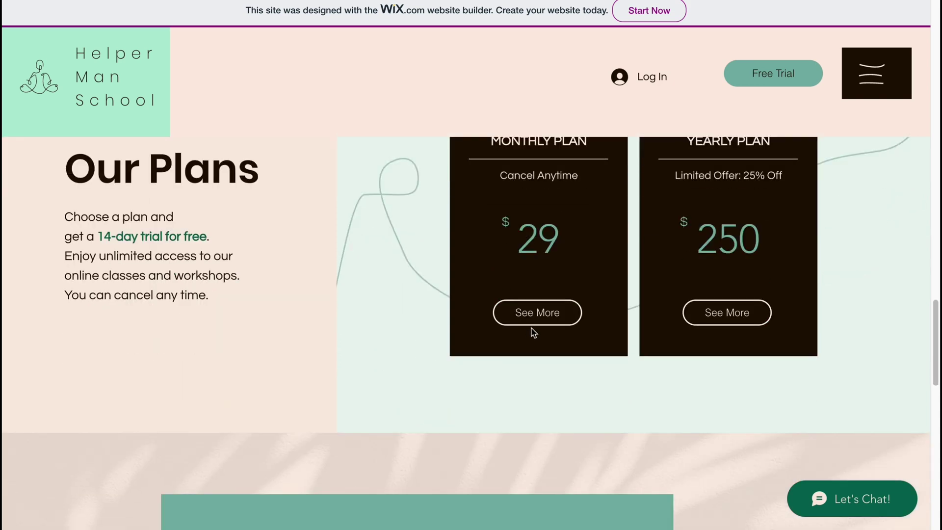
{"action": "left_click", "coordinate": [552, 307]}
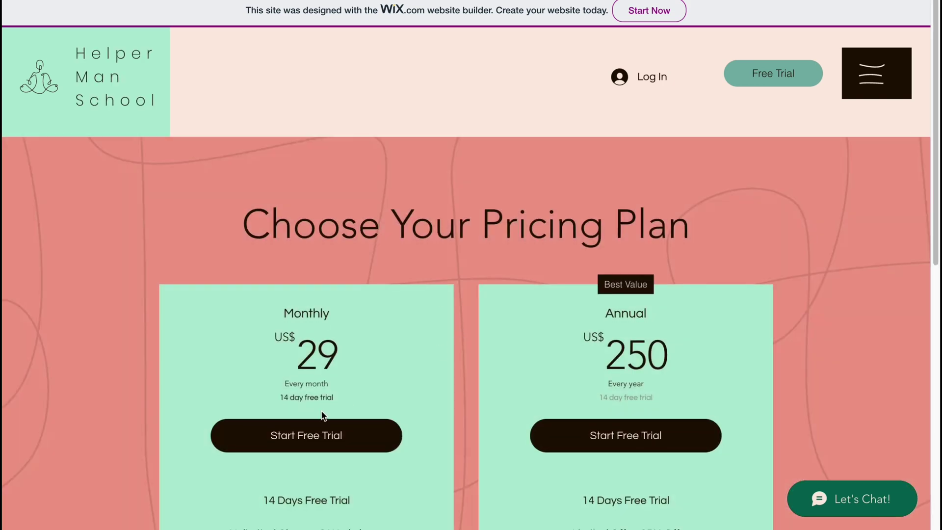
{"action": "left_click", "coordinate": [321, 431]}
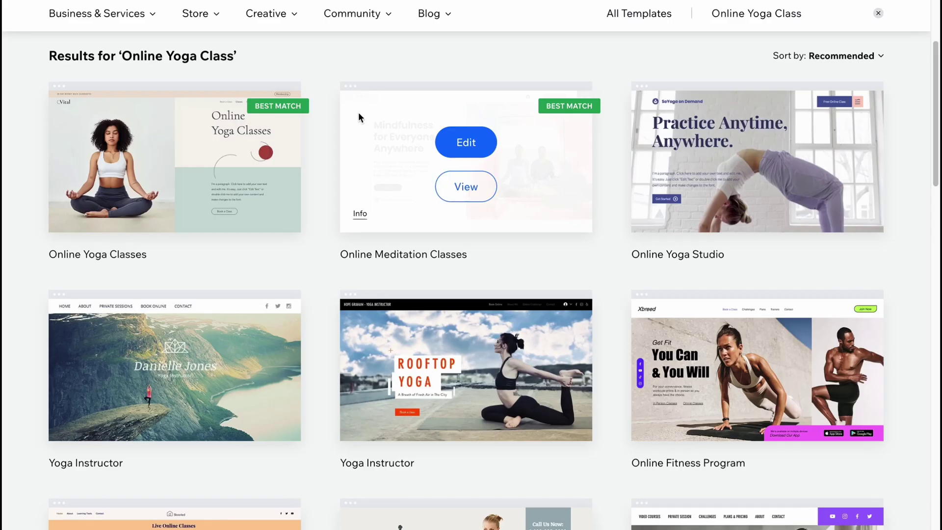
Step: Scroll to the top of the templates page and go to My Sites
{"action": "scroll", "coordinate": [356, 191], "scroll_direction": "up", "scroll_amount": 3}
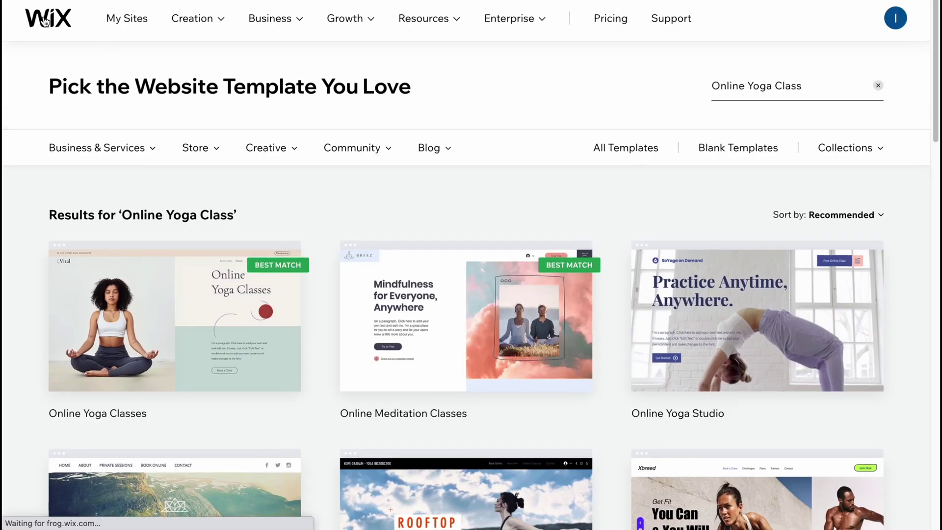
{"action": "left_click", "coordinate": [142, 15]}
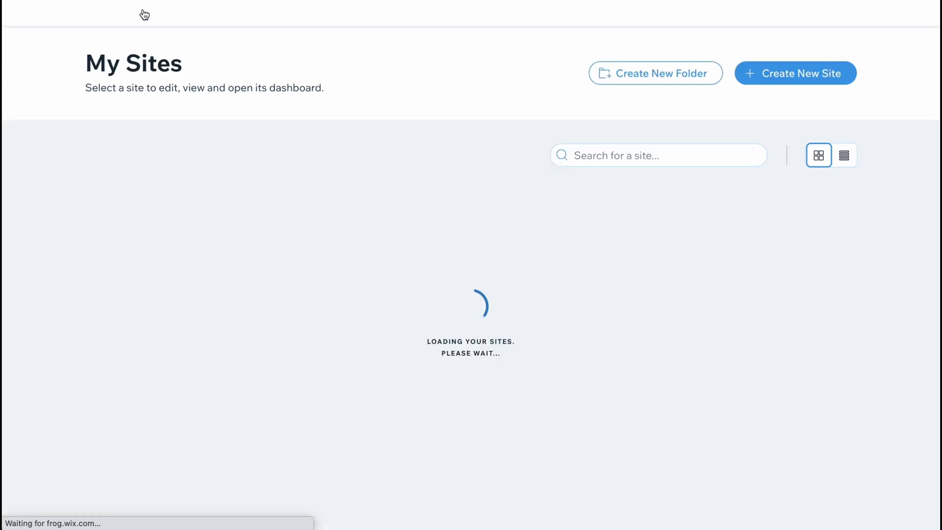